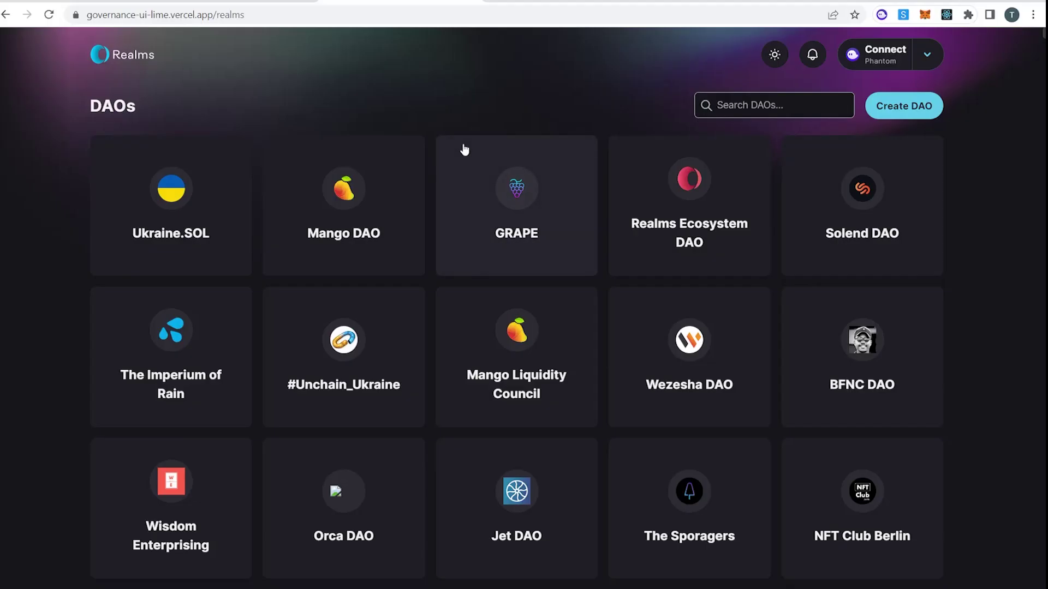
# Connect the Phantom wallet to Realms, unlocking it with the wallet password.
pyautogui.click(881, 15)
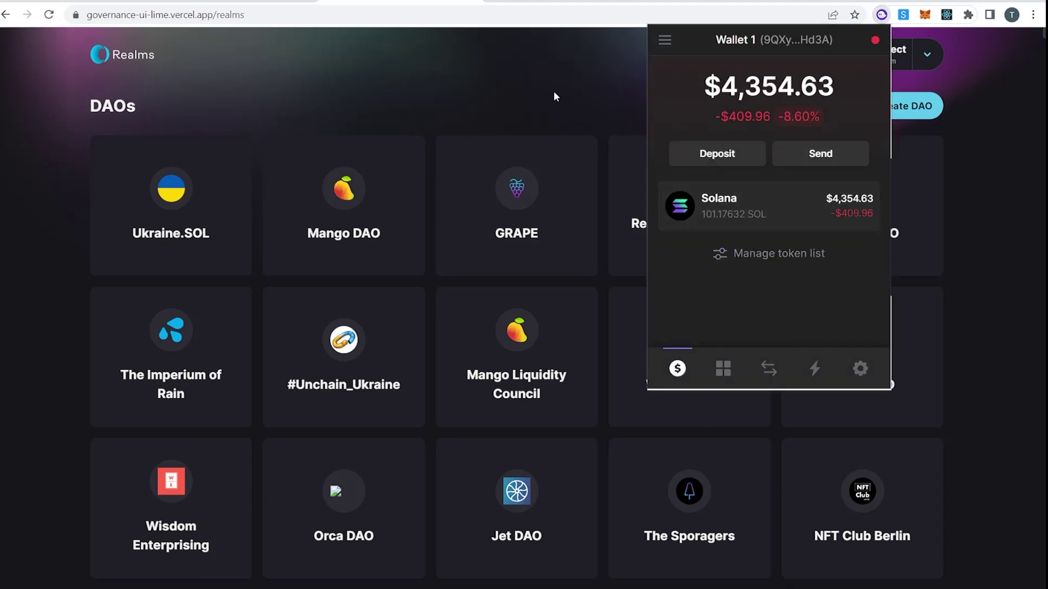
pyautogui.click(898, 52)
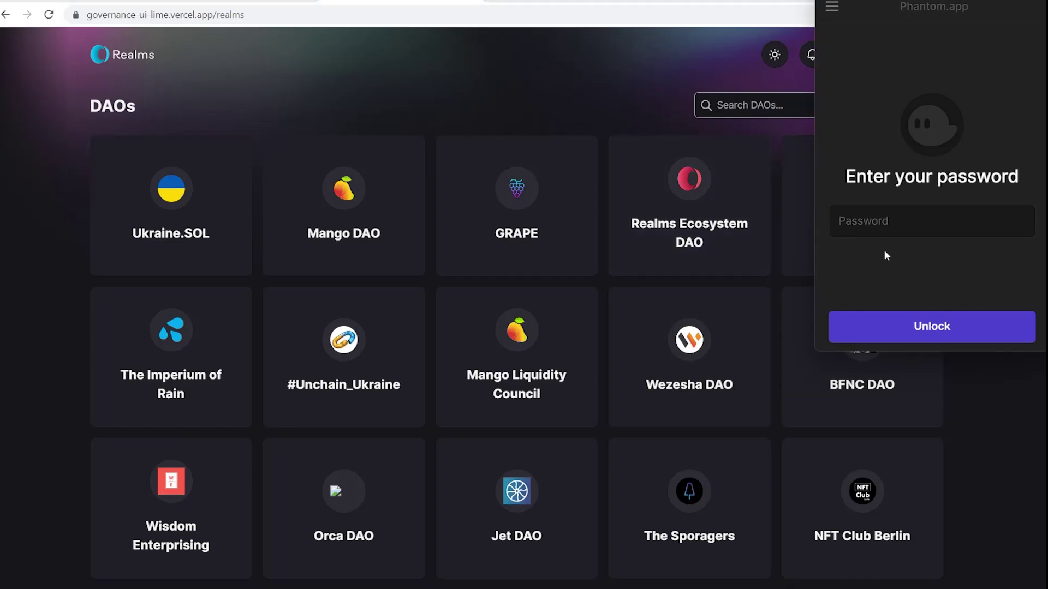
pyautogui.hotkey('ctrl', 'v')
pyautogui.press('Return')
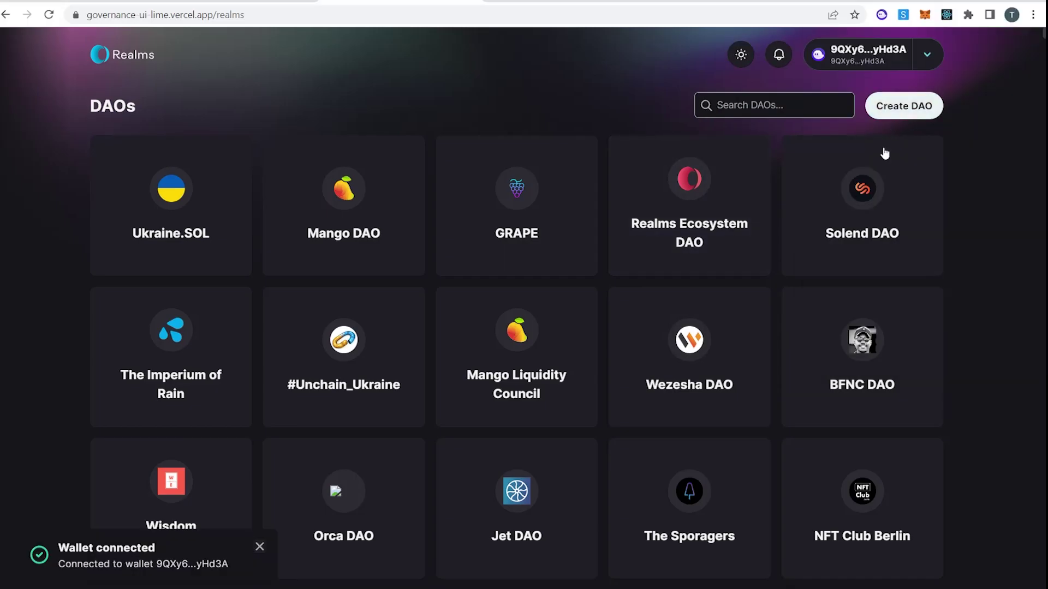
# Start a multi-signature wallet named Summer camp DAO with a custom program ID.
pyautogui.click(898, 119)
pyautogui.click(283, 306)
pyautogui.write('Summer camp DAO')
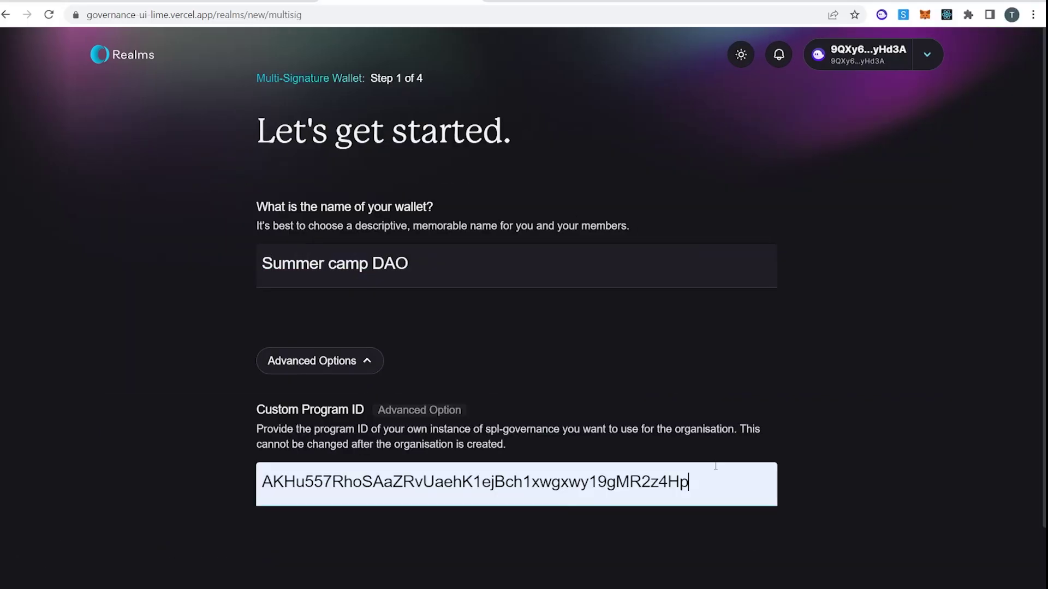
pyautogui.moveTo(716, 466); pyautogui.dragTo(282, 483)
pyautogui.click(235, 429)
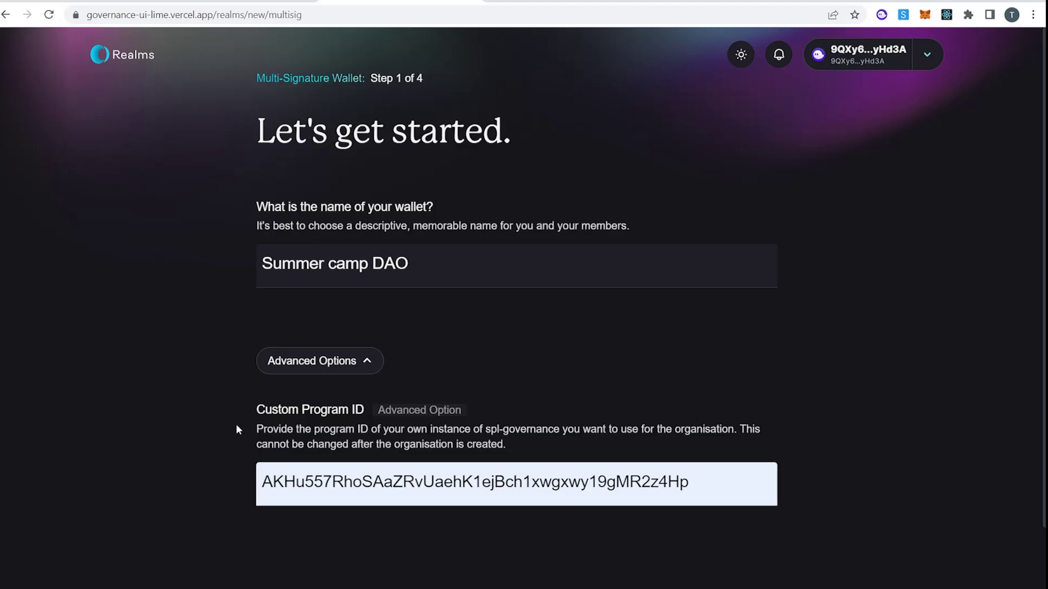
# Go through the 1-member and 60% threshold steps and create the multisig wallet.
pyautogui.scroll(-2, 761, 315)
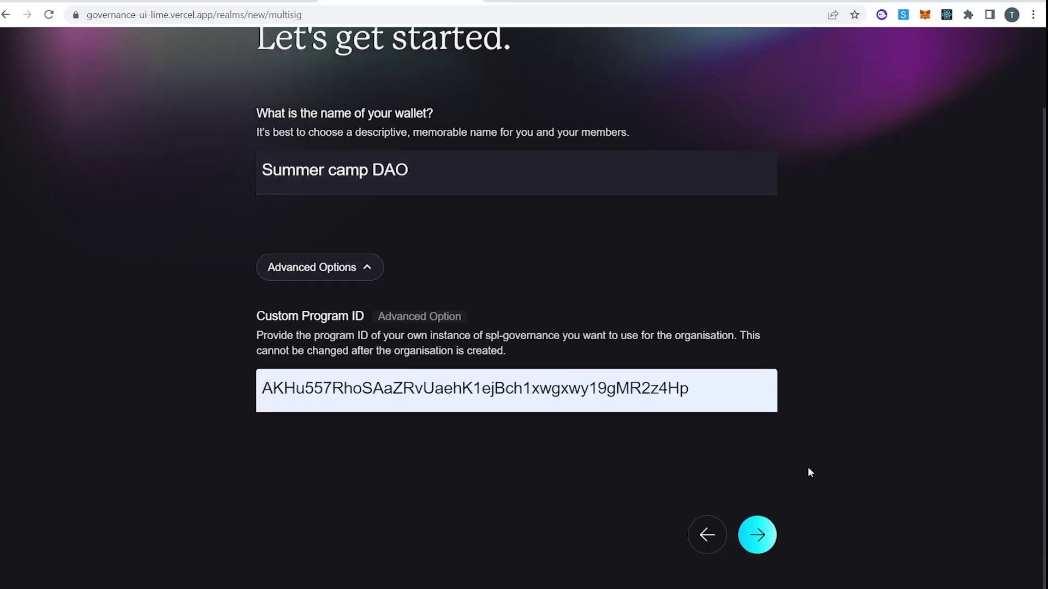
pyautogui.click(757, 532)
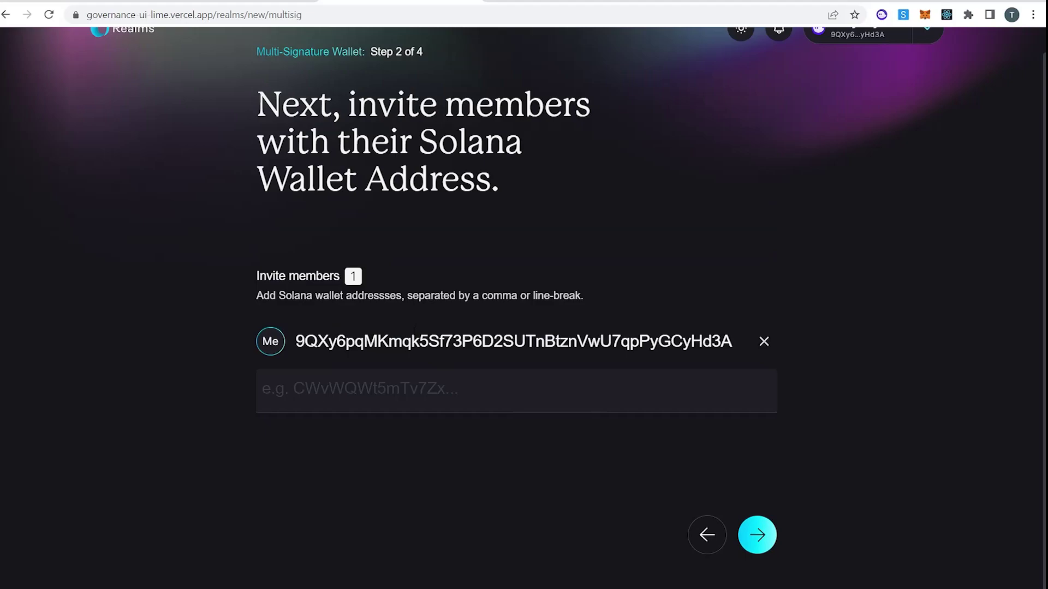
pyautogui.scroll(1, 739, 548)
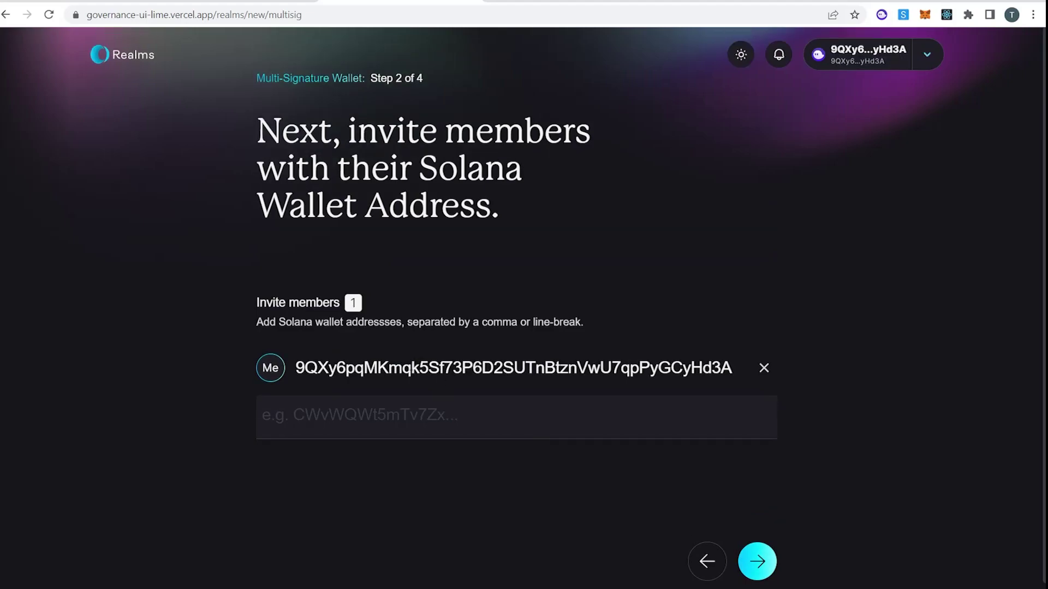
pyautogui.click(758, 562)
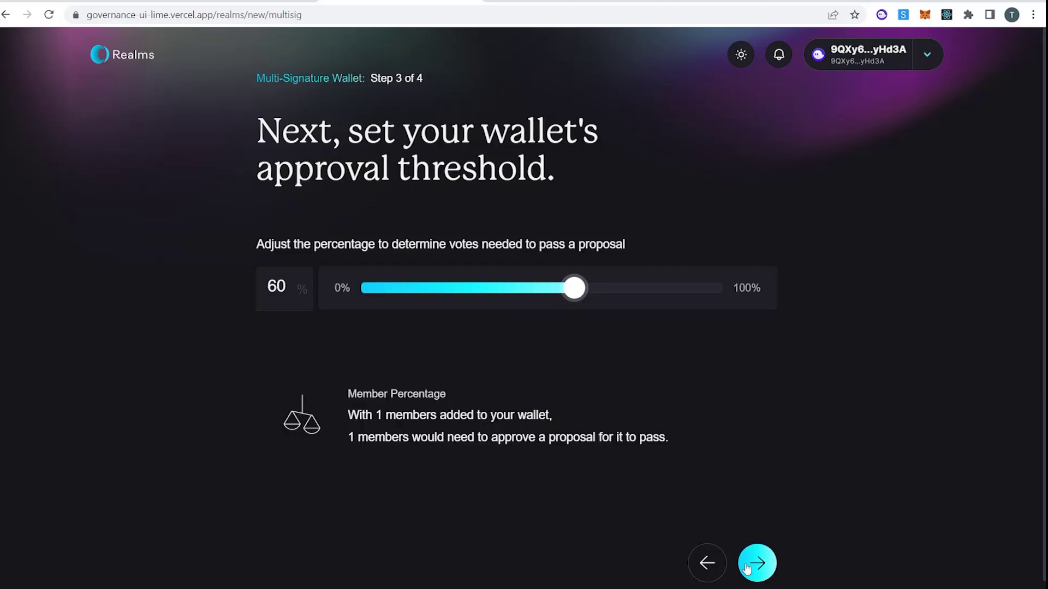
pyautogui.click(757, 562)
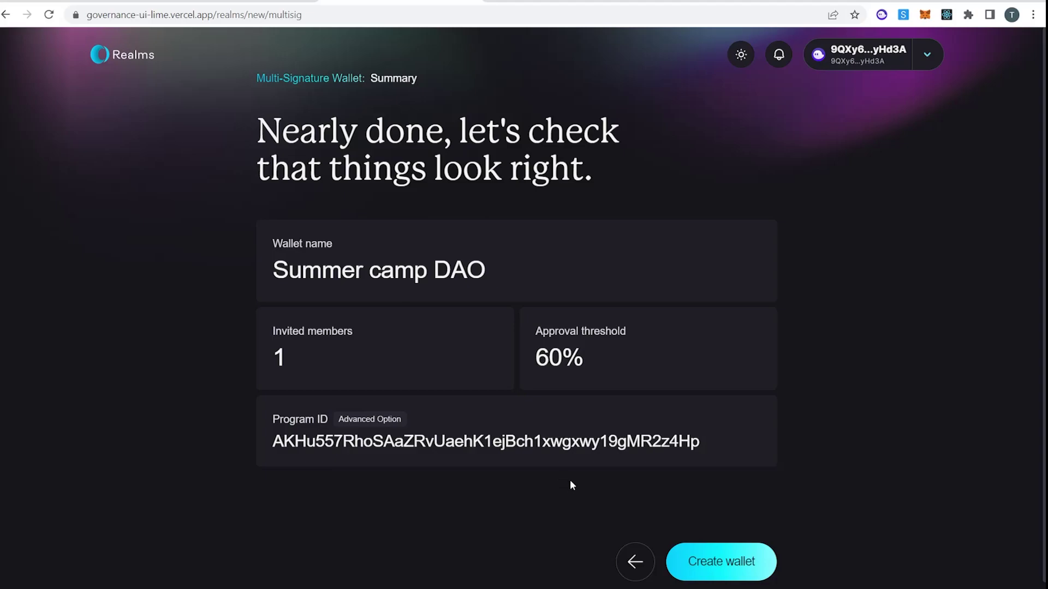
pyautogui.click(748, 562)
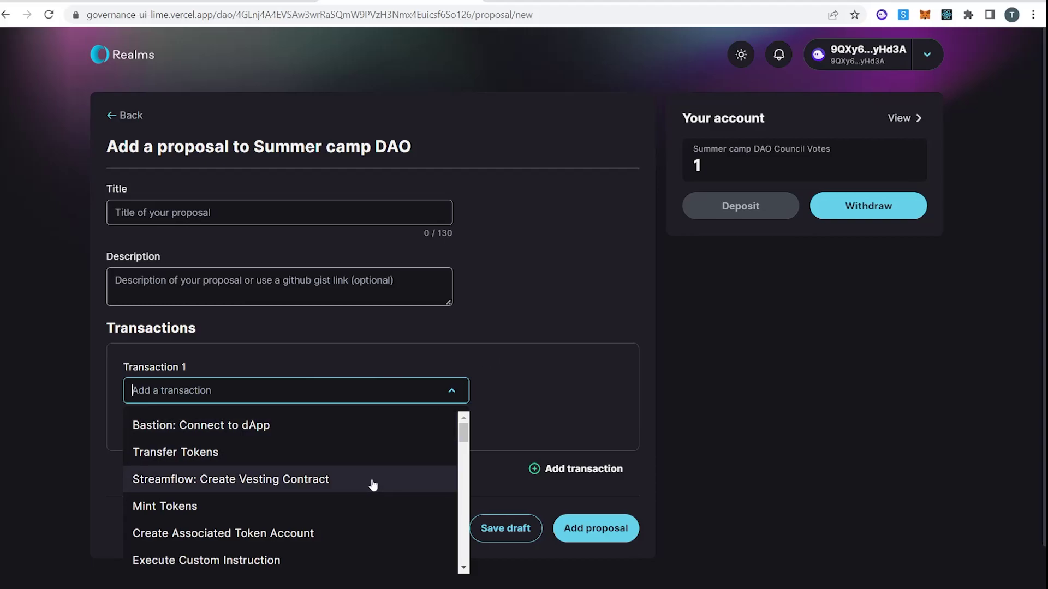
# Keep Transaction 1 as Solend: Create Obligation Account and browse the transaction types.
pyautogui.scroll(-15, 369, 487)
pyautogui.scroll(-3, 363, 490)
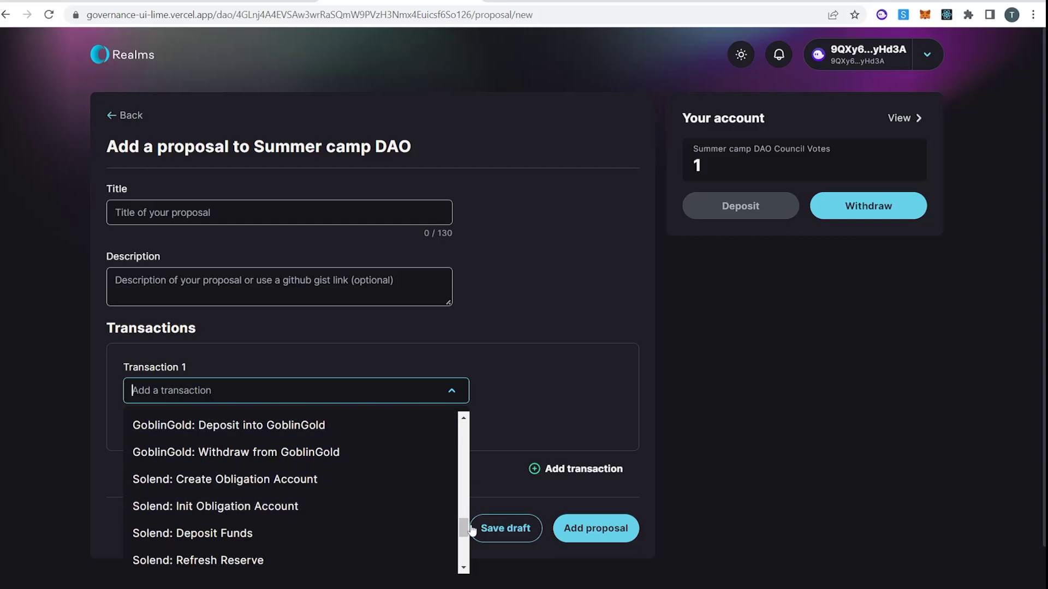
pyautogui.moveTo(467, 526); pyautogui.dragTo(468, 524)
pyautogui.click(434, 390)
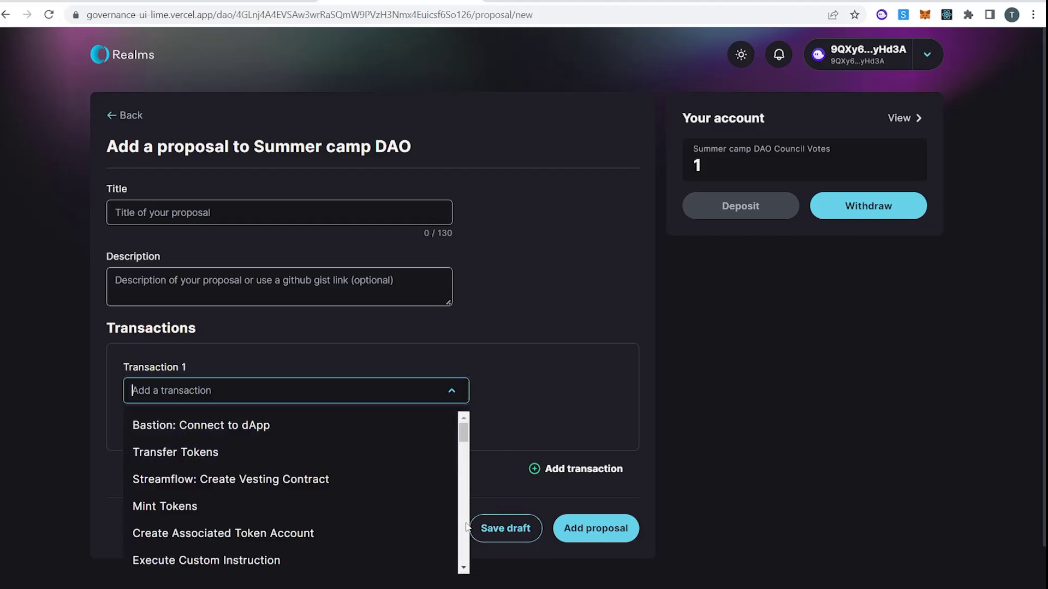
pyautogui.moveTo(464, 436); pyautogui.dragTo(459, 542)
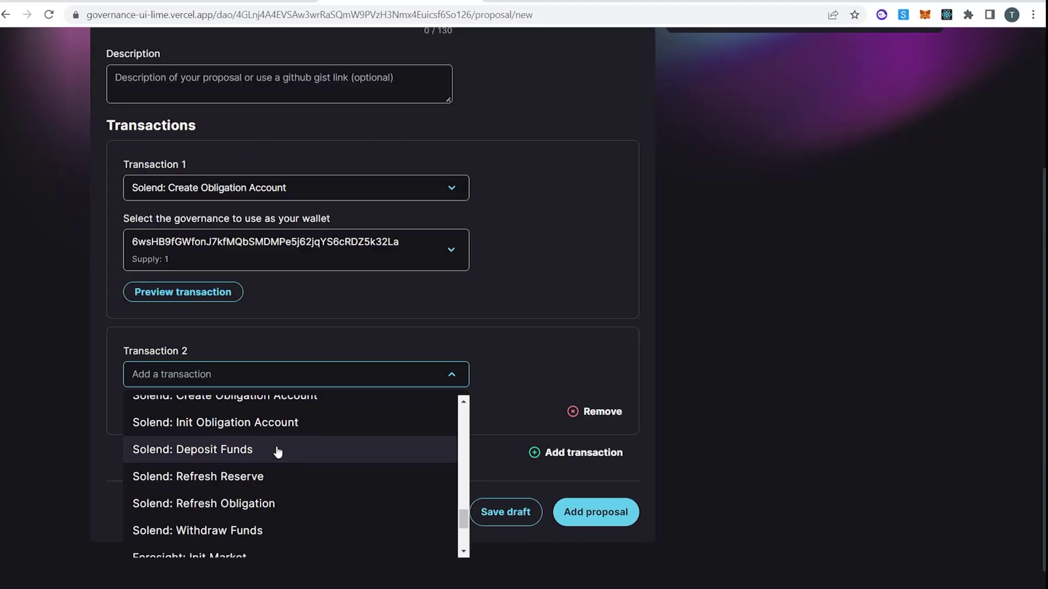
# Add Transaction 2 as a Solend: Deposit Funds of 10000 USDC from the DAO governance.
pyautogui.click(276, 449)
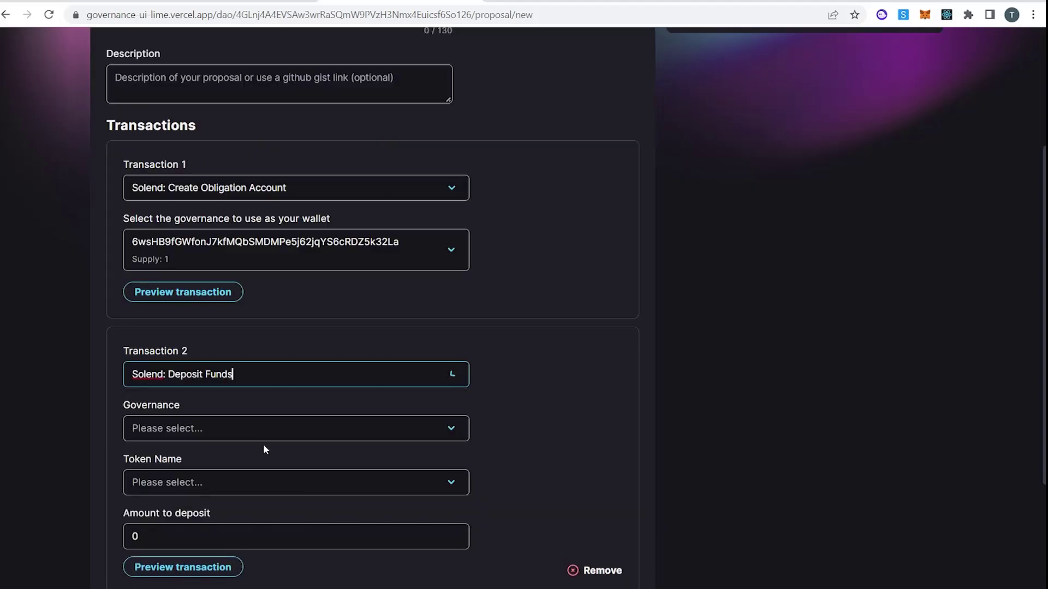
pyautogui.click(242, 432)
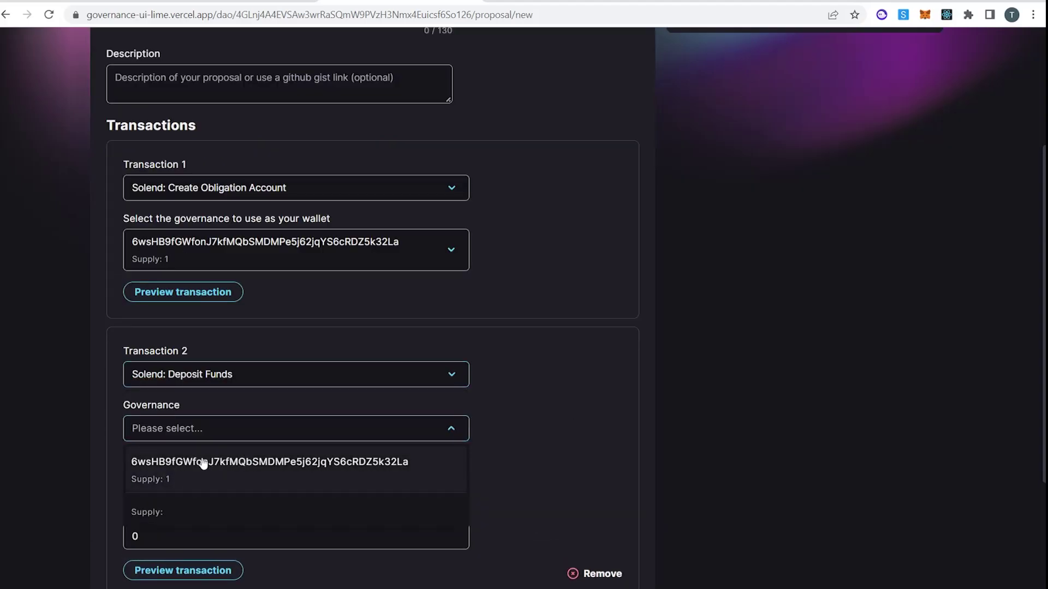
pyautogui.click(438, 536)
pyautogui.scroll(-1, 438, 494)
pyautogui.write('10000')
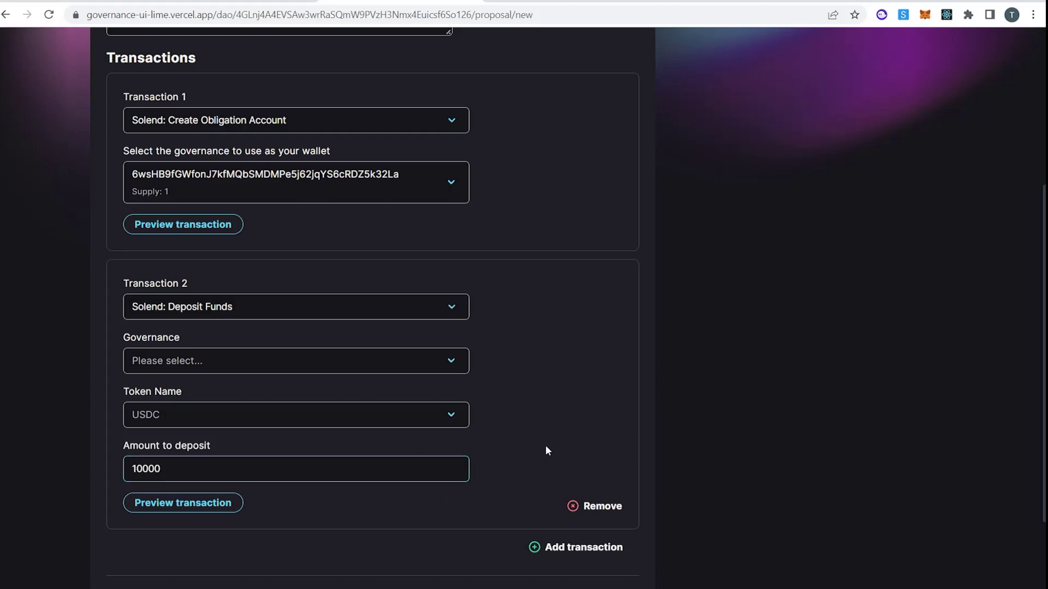
pyautogui.scroll(-1, 512, 542)
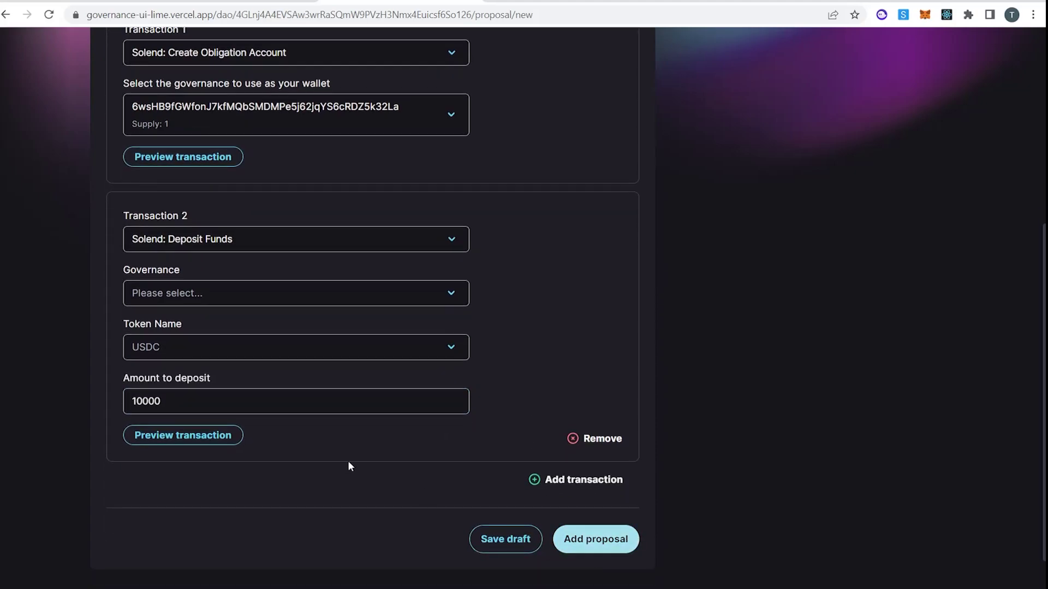
pyautogui.scroll(2, 516, 468)
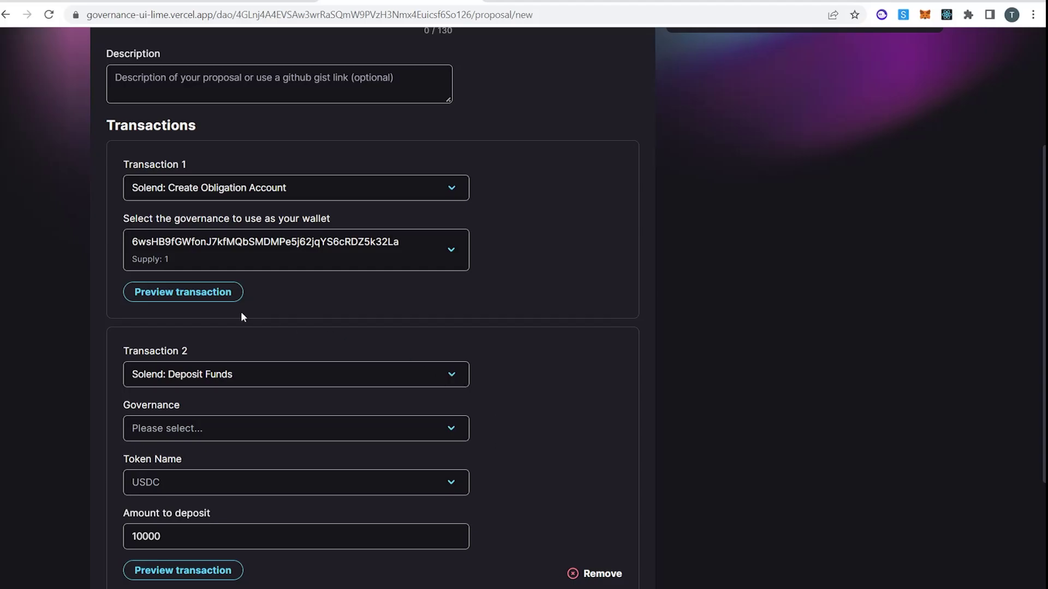
# Remove the deposit transaction and make Transaction 1 a Bastion: Connect to dApp.
pyautogui.click(585, 573)
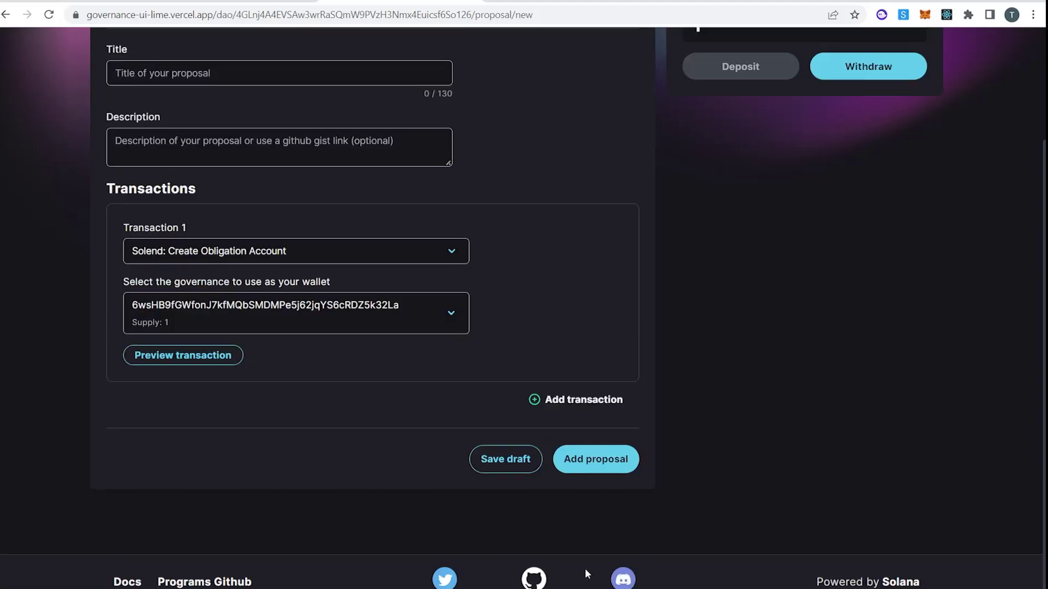
pyautogui.scroll(3, 528, 362)
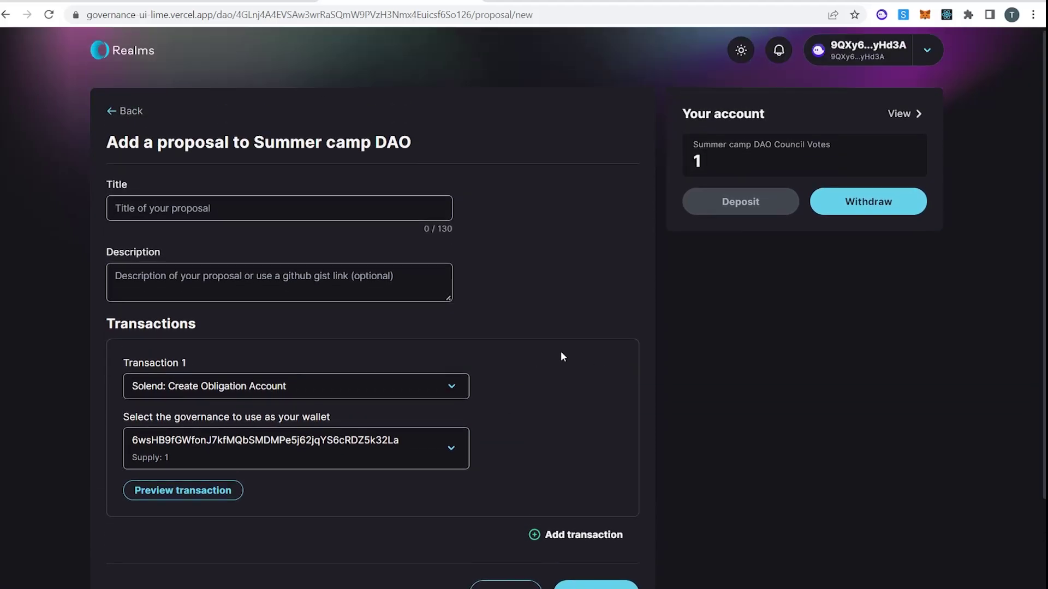
pyautogui.click(342, 391)
pyautogui.scroll(10, 292, 491)
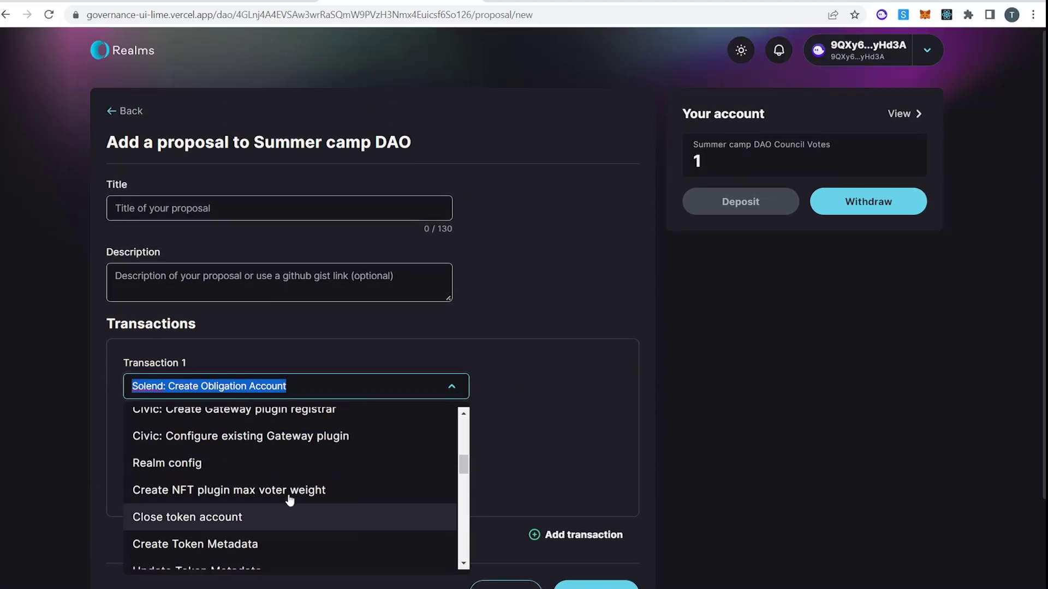
pyautogui.scroll(1, 227, 429)
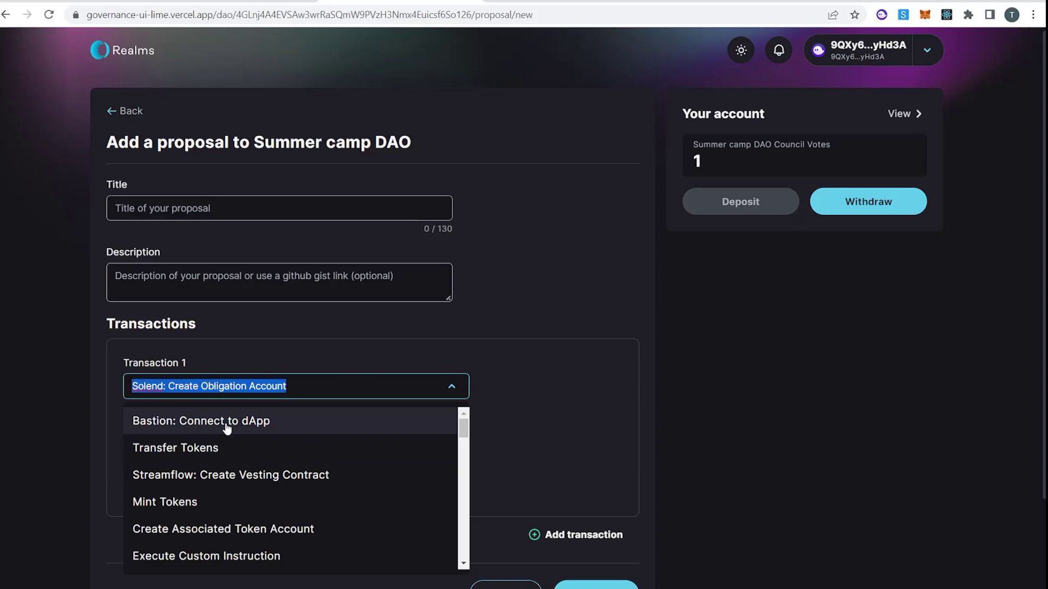
pyautogui.click(331, 428)
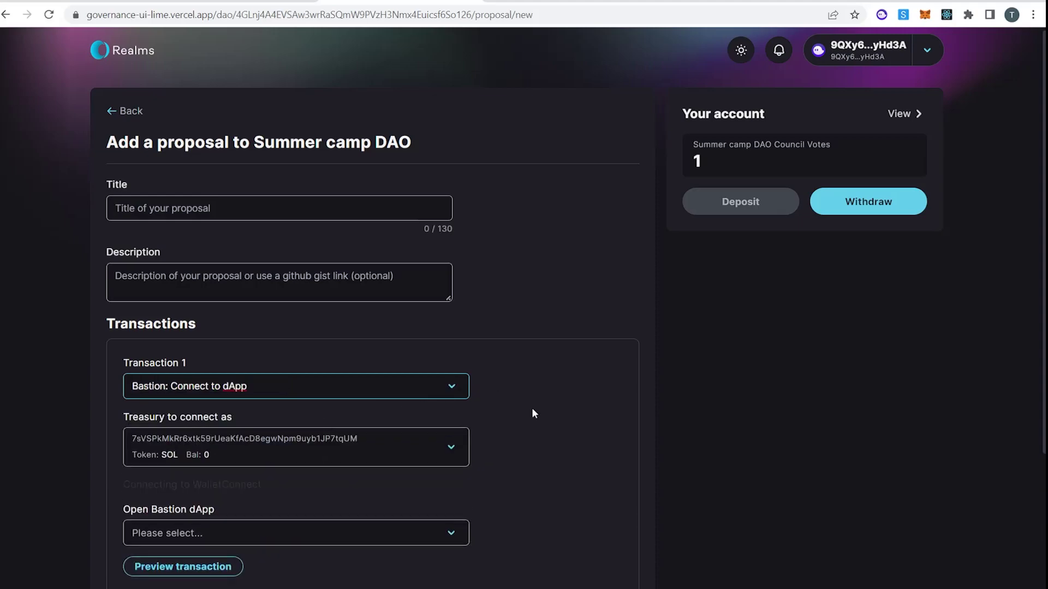
# Copy the treasury address and start a 51 SOL transfer to it from the personal wallet.
pyautogui.scroll(-3, 534, 414)
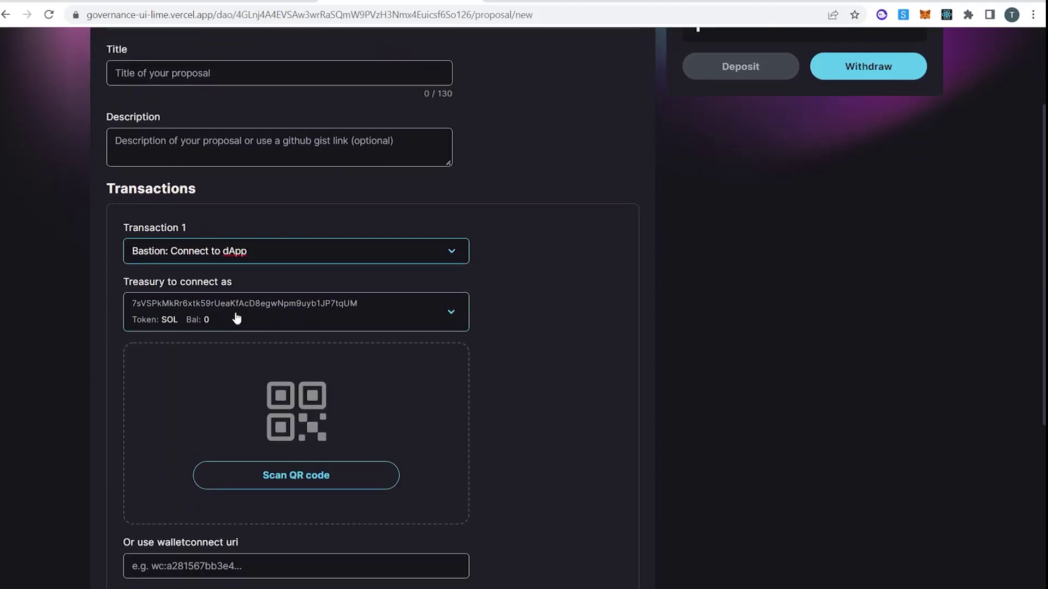
pyautogui.click(243, 318)
pyautogui.doubleClick(207, 361)
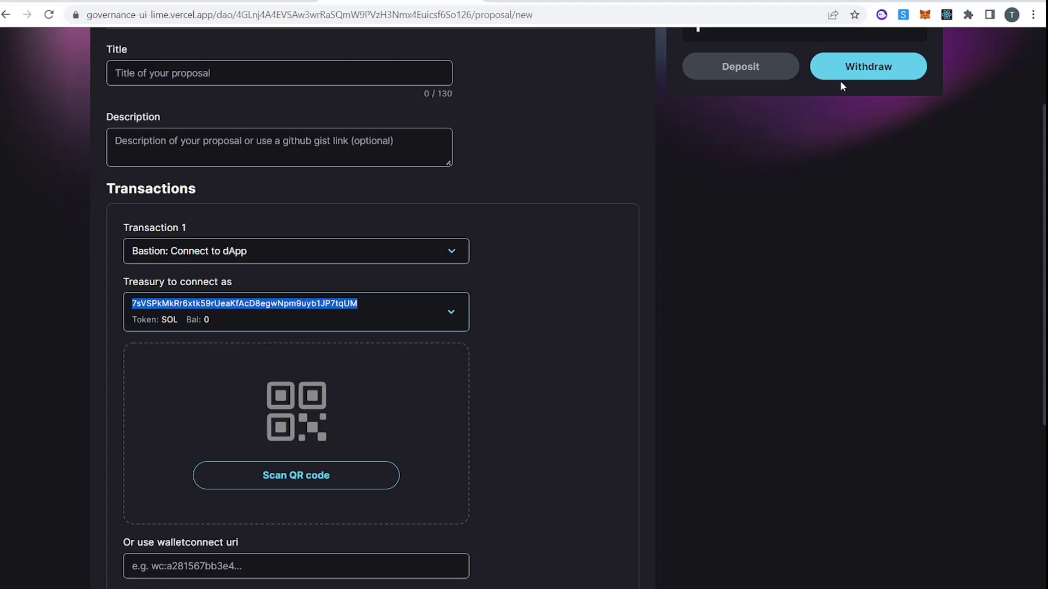
pyautogui.click(880, 16)
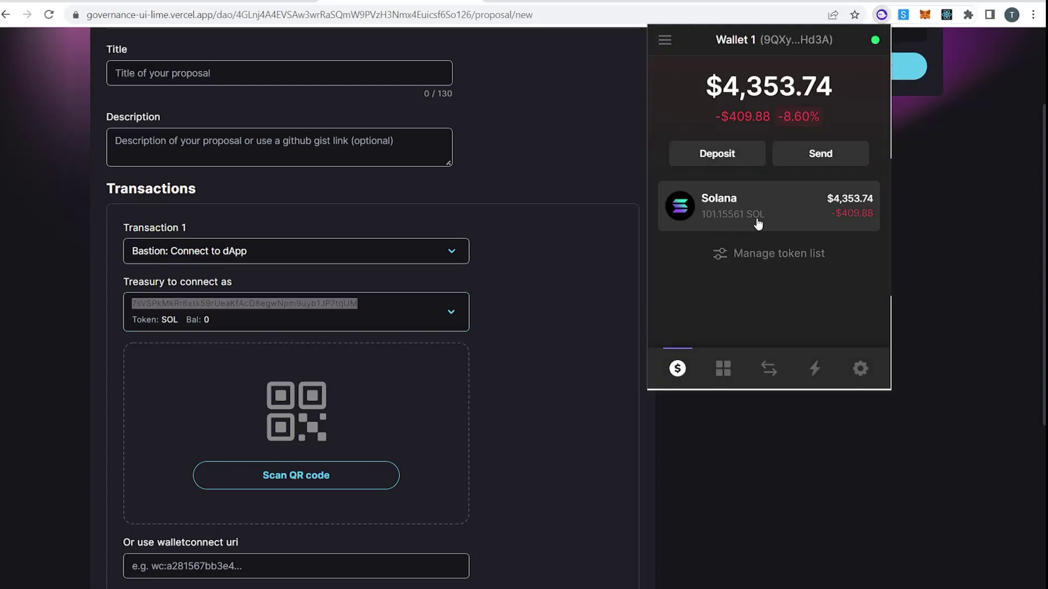
pyautogui.click(761, 223)
pyautogui.write('51')
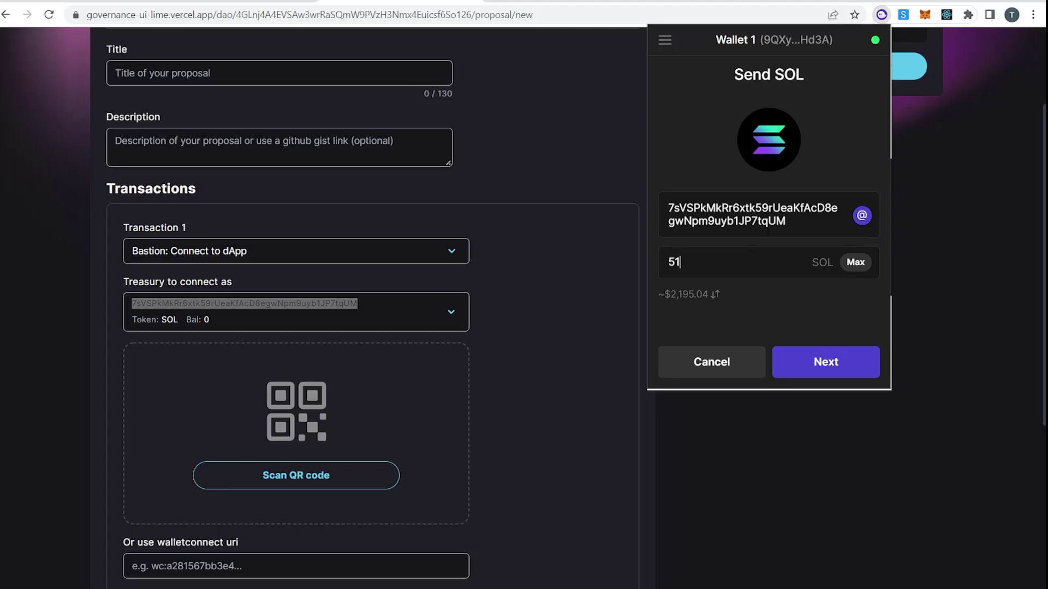
pyautogui.click(821, 368)
# Confirm sending 51 SOL to the treasury and open Mango Markets from the vault apps.
pyautogui.click(826, 362)
pyautogui.scroll(3, 825, 164)
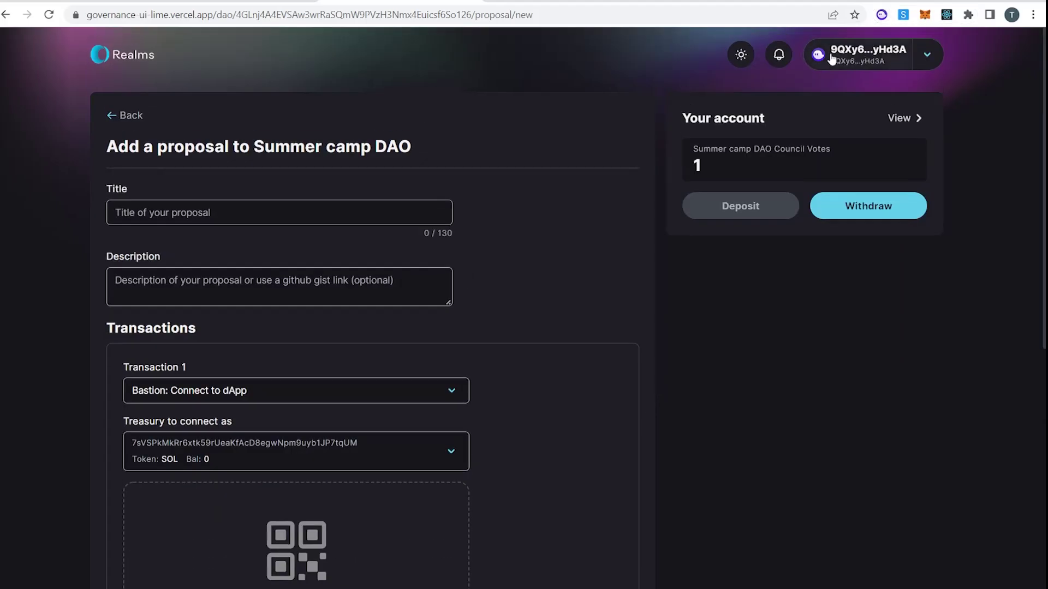
pyautogui.scroll(-3, 922, 58)
pyautogui.click(880, 14)
pyautogui.click(845, 377)
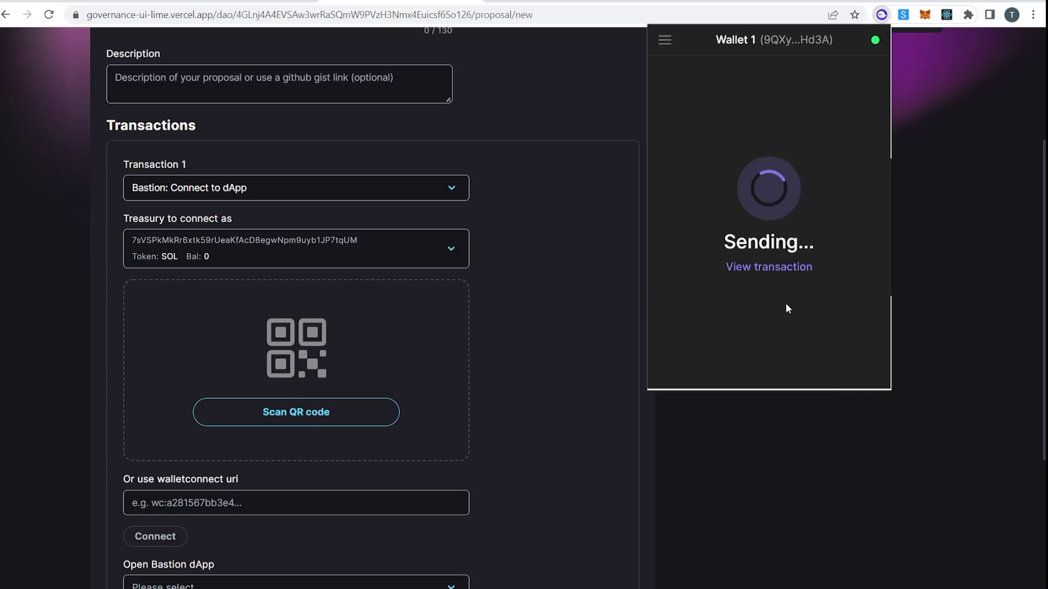
pyautogui.click(780, 373)
pyautogui.click(273, 257)
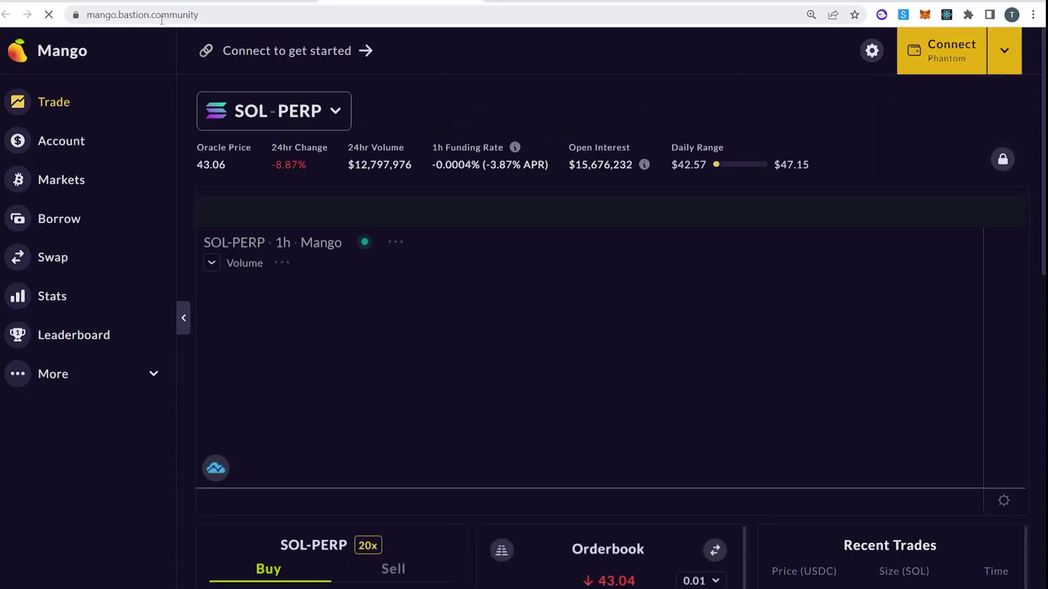
# Pick Bastion as Mango Markets' wallet and copy the WalletConnect pairing link.
pyautogui.click(251, 18)
pyautogui.click(206, 18)
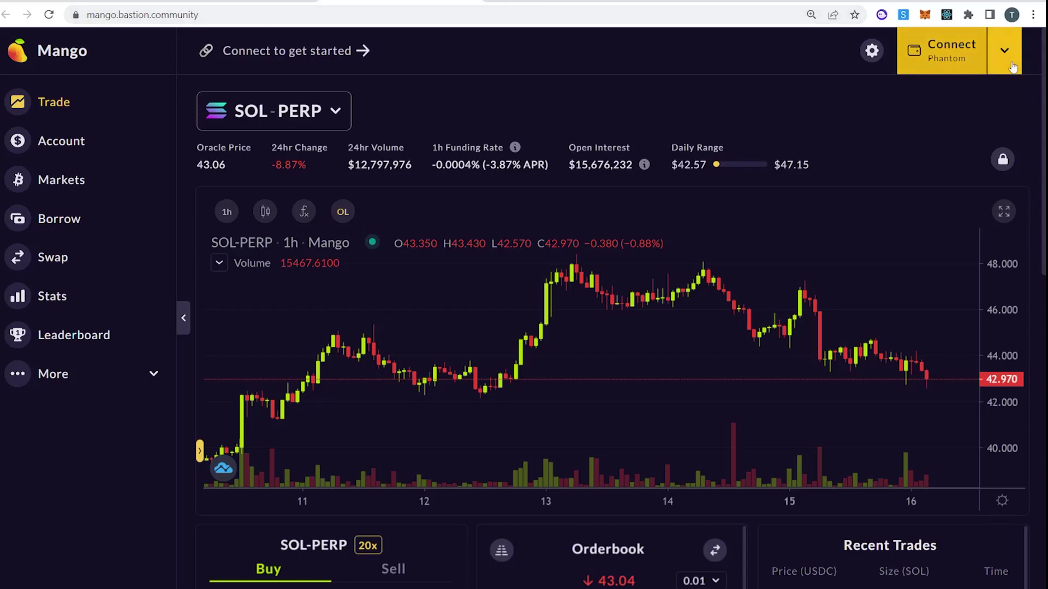
pyautogui.click(1011, 61)
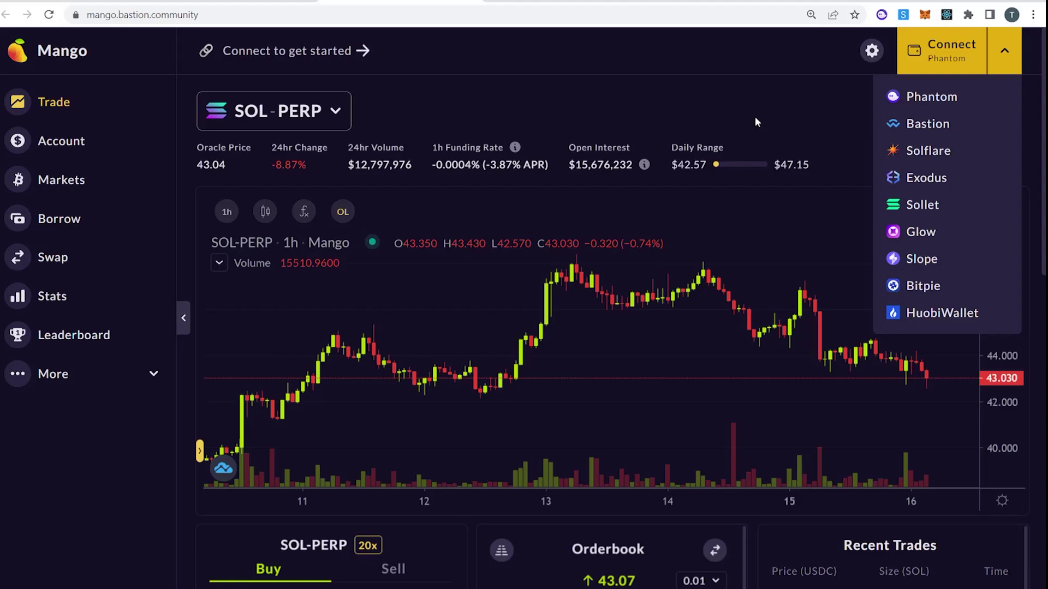
pyautogui.click(939, 128)
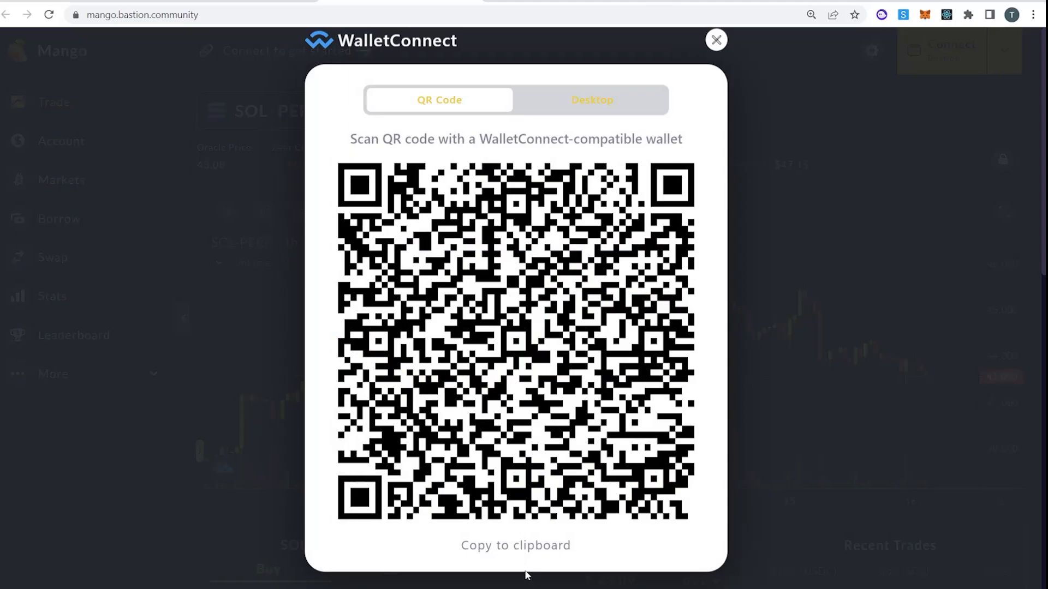
pyautogui.click(516, 546)
# Paste the Mango WalletConnect link into the proposal, connect, and approve the session request.
pyautogui.click(238, 2)
pyautogui.click(458, 501)
pyautogui.hotkey('ctrl', 'v')
pyautogui.scroll(-1, 463, 475)
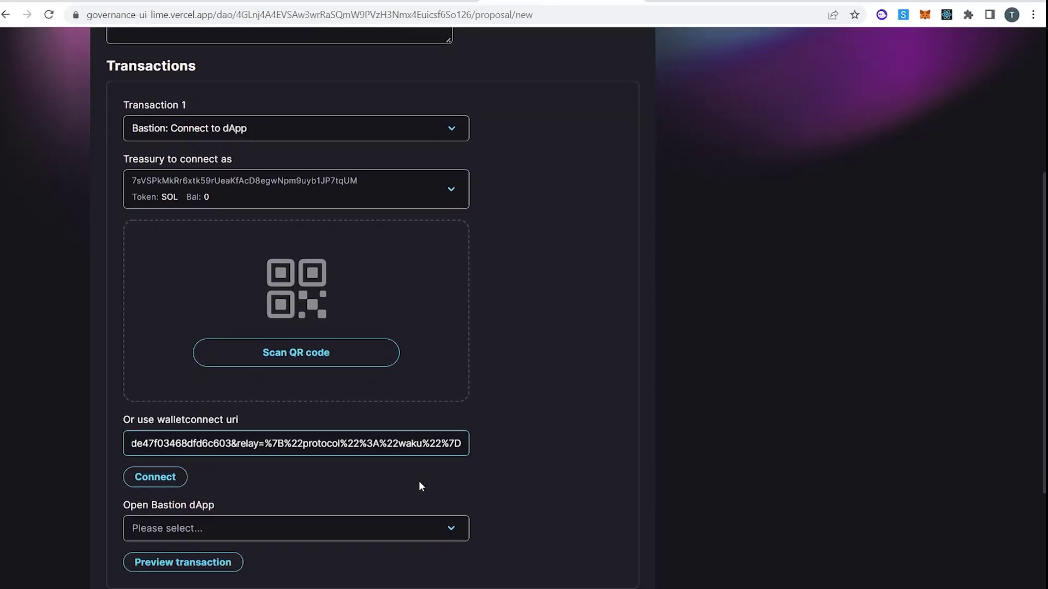
pyautogui.click(163, 470)
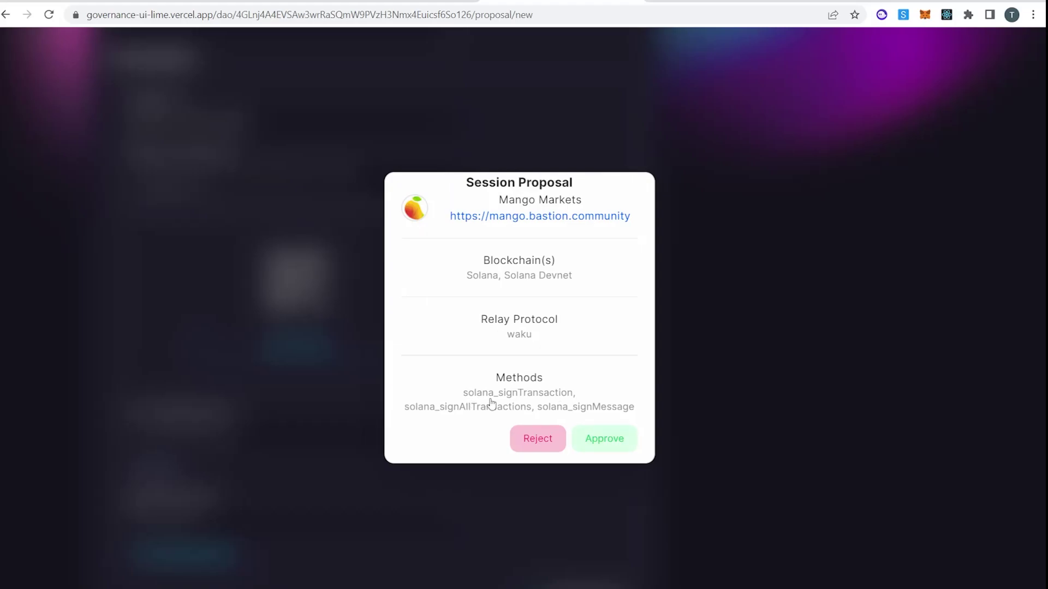
pyautogui.click(474, 516)
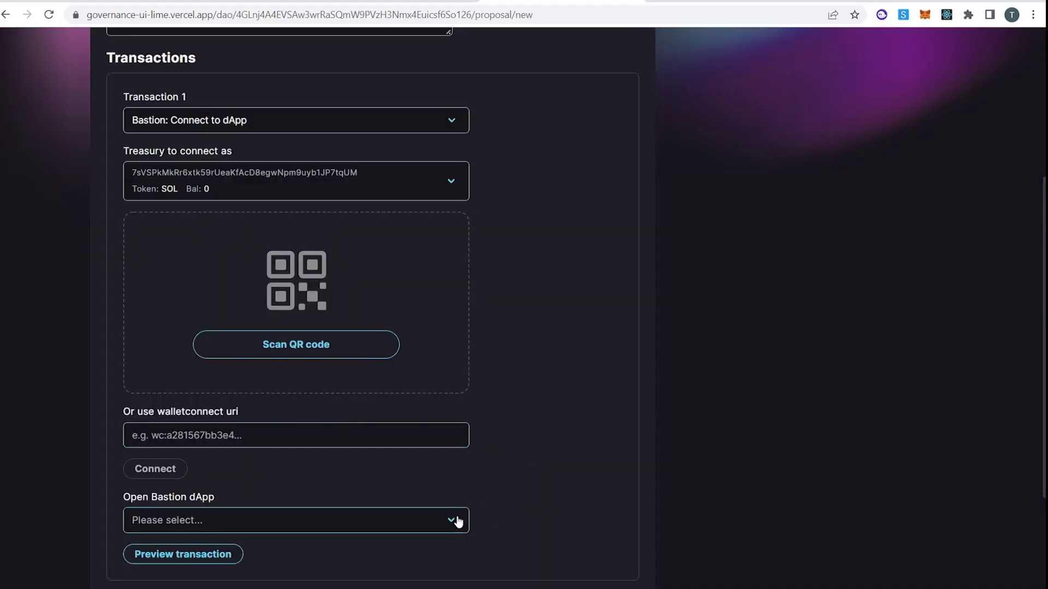
pyautogui.hotkey('ctrl', '+')
pyautogui.hotkey('ctrl', '+')
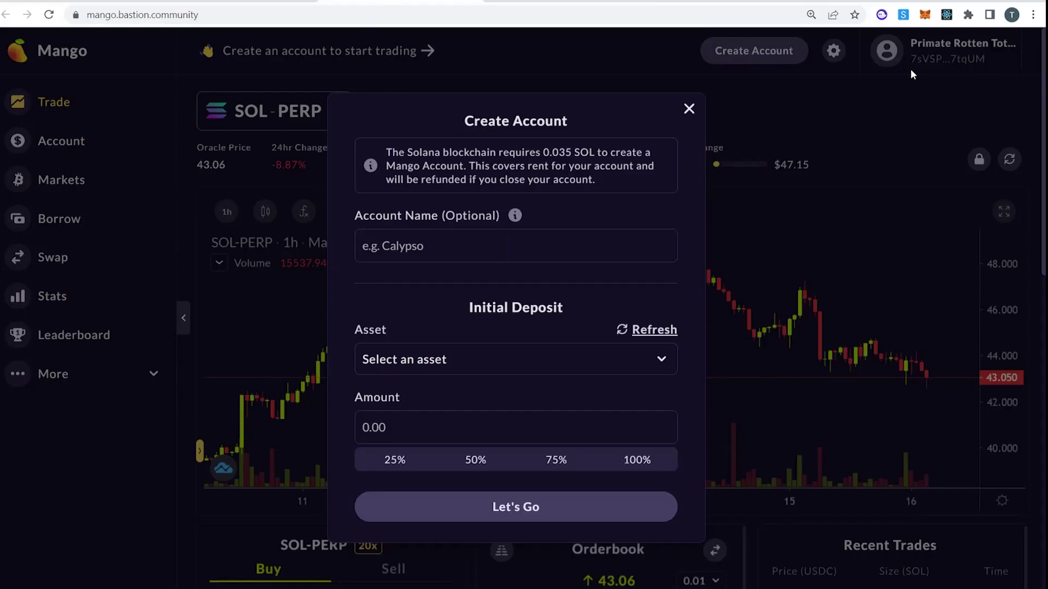
# Create a Mango account named Calypso with a 15 SOL initial deposit.
pyautogui.click(491, 245)
pyautogui.write('Calypso')
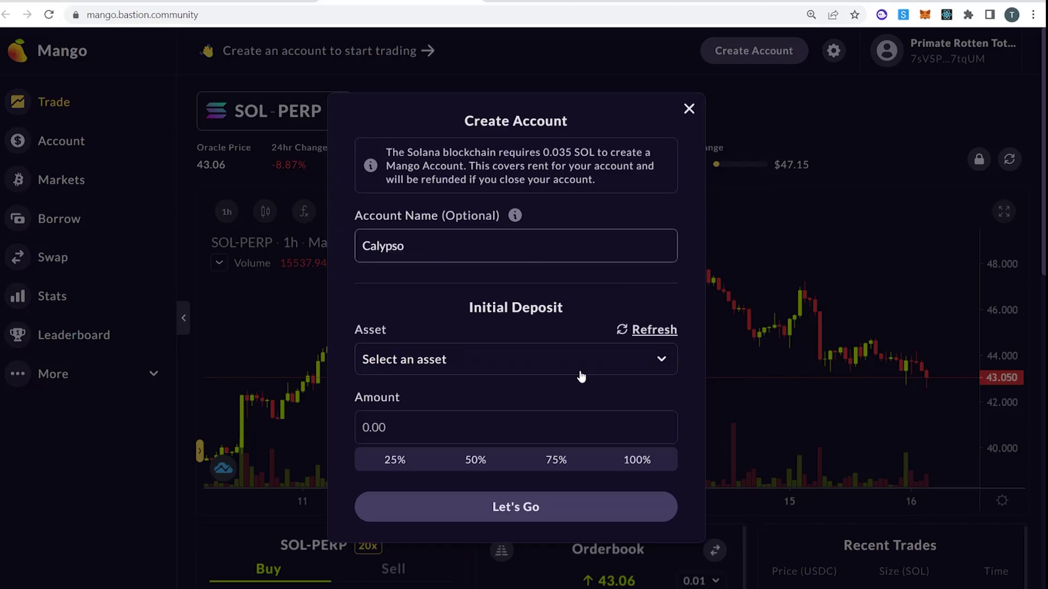
pyautogui.click(580, 371)
pyautogui.click(506, 419)
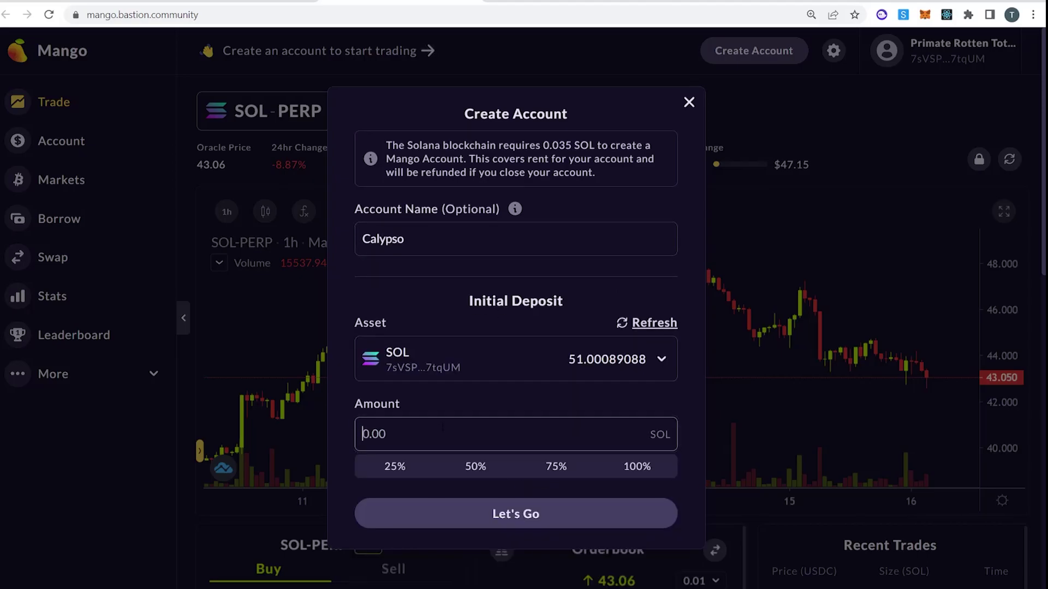
pyautogui.write('18')
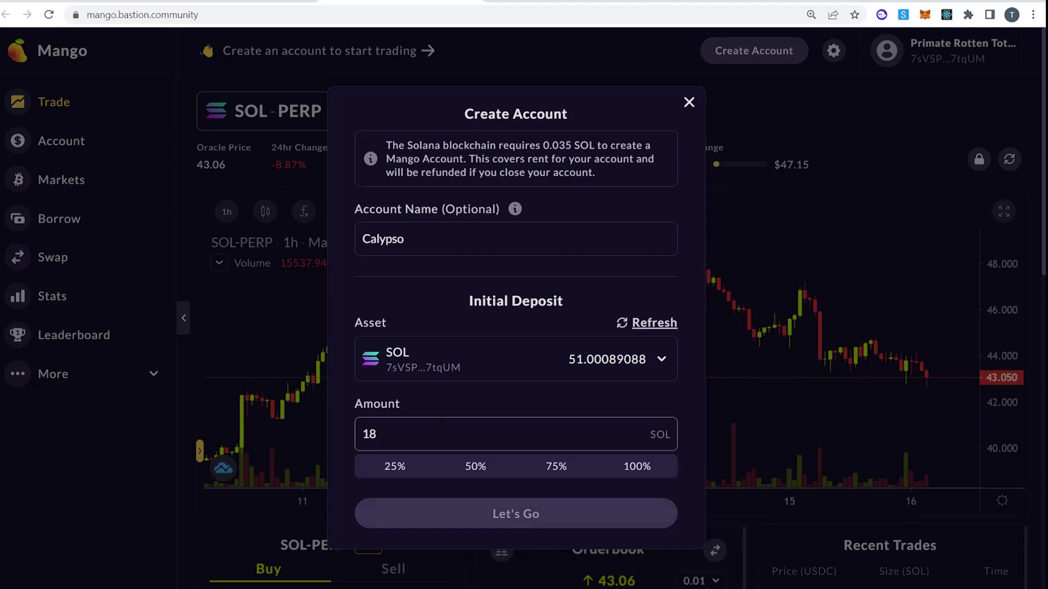
pyautogui.press('BackSpace')
pyautogui.write('5')
pyautogui.click(529, 513)
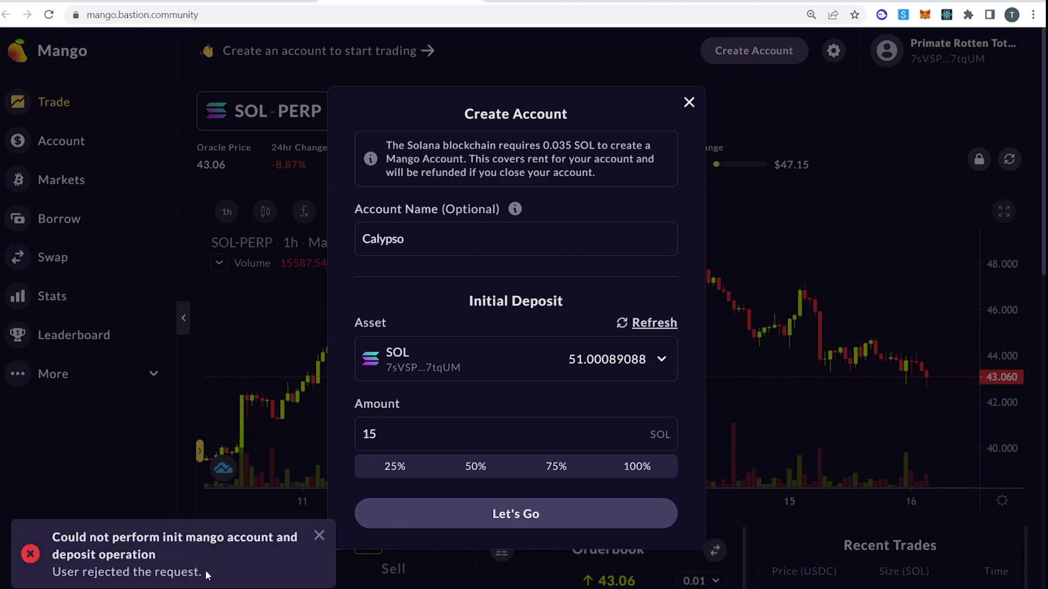
# Review the captured Mango transaction JSON and its programId in the Realms proposal form.
pyautogui.click(536, 2)
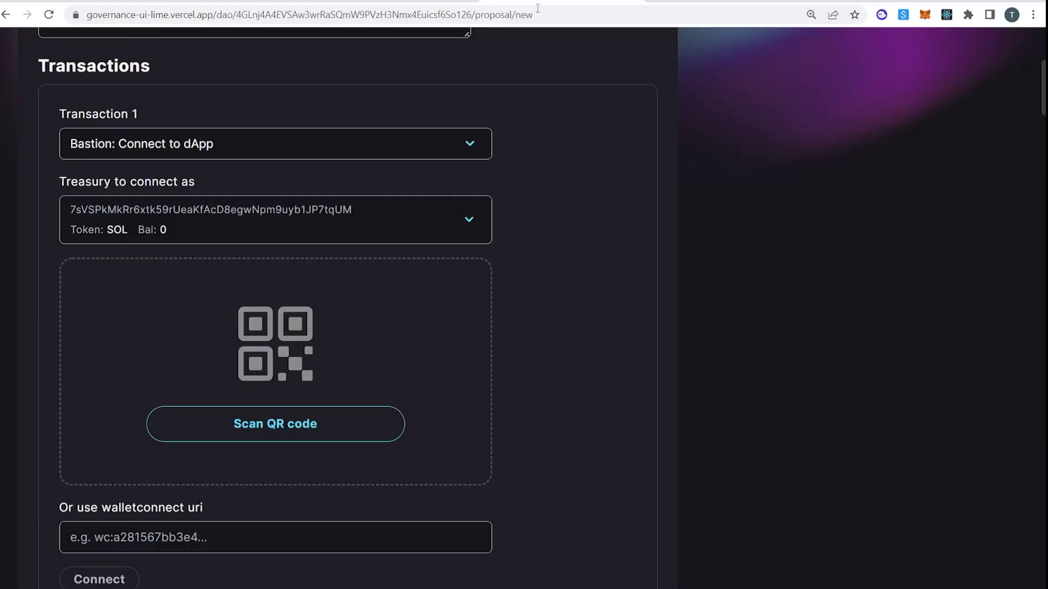
pyautogui.scroll(-10, 565, 244)
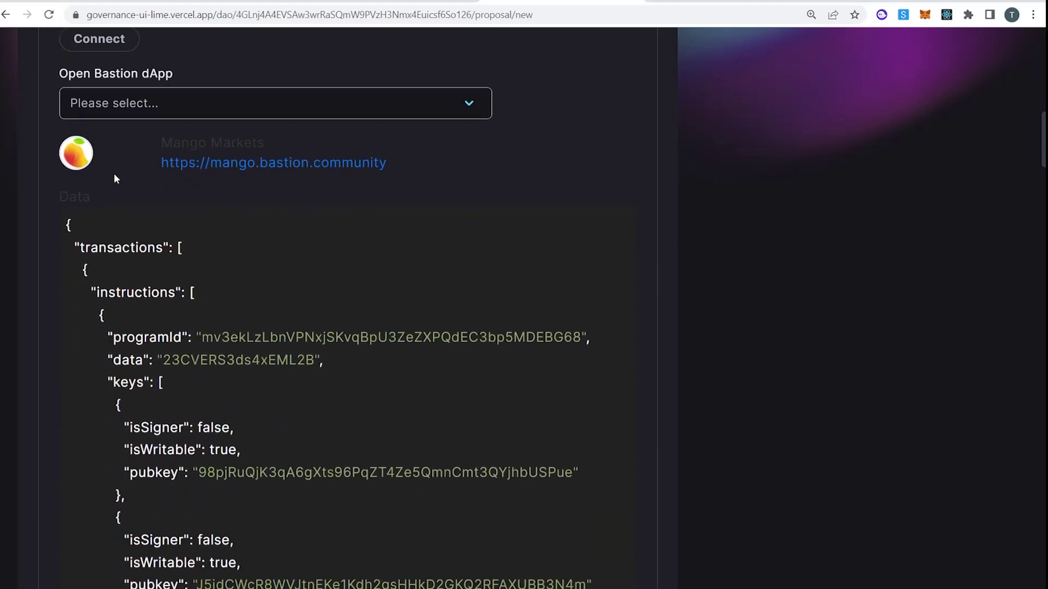
pyautogui.scroll(-4, 350, 306)
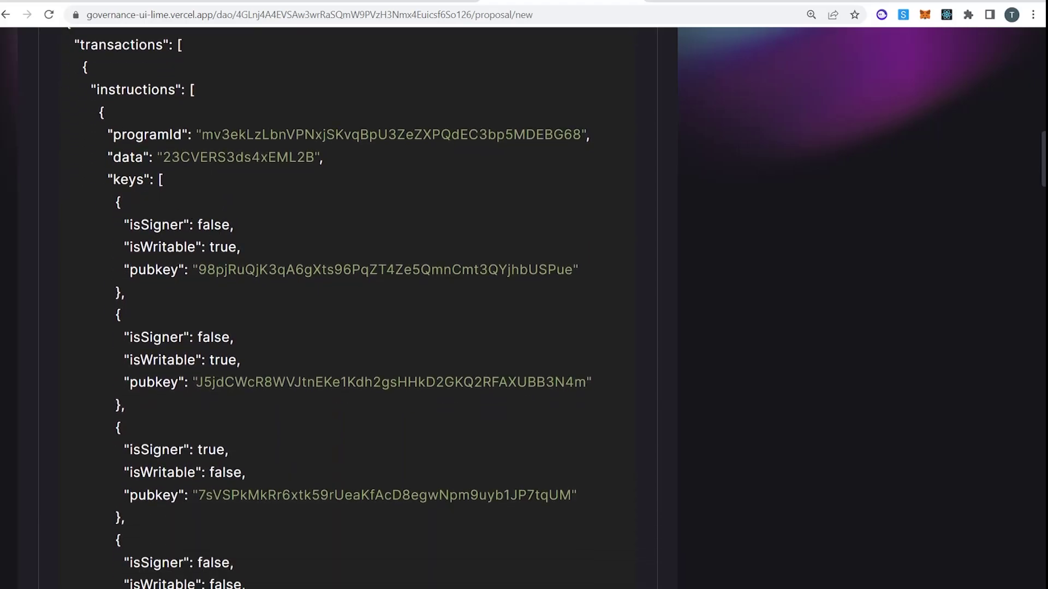
pyautogui.doubleClick(391, 135)
pyautogui.click(402, 147)
pyautogui.scroll(-20, 385, 250)
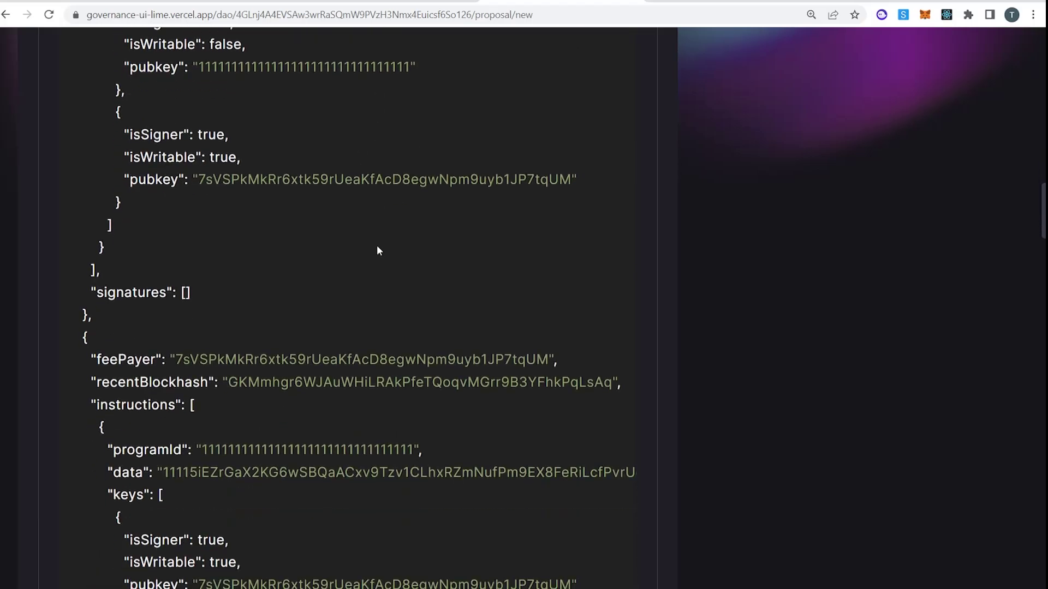
pyautogui.scroll(-20, 379, 248)
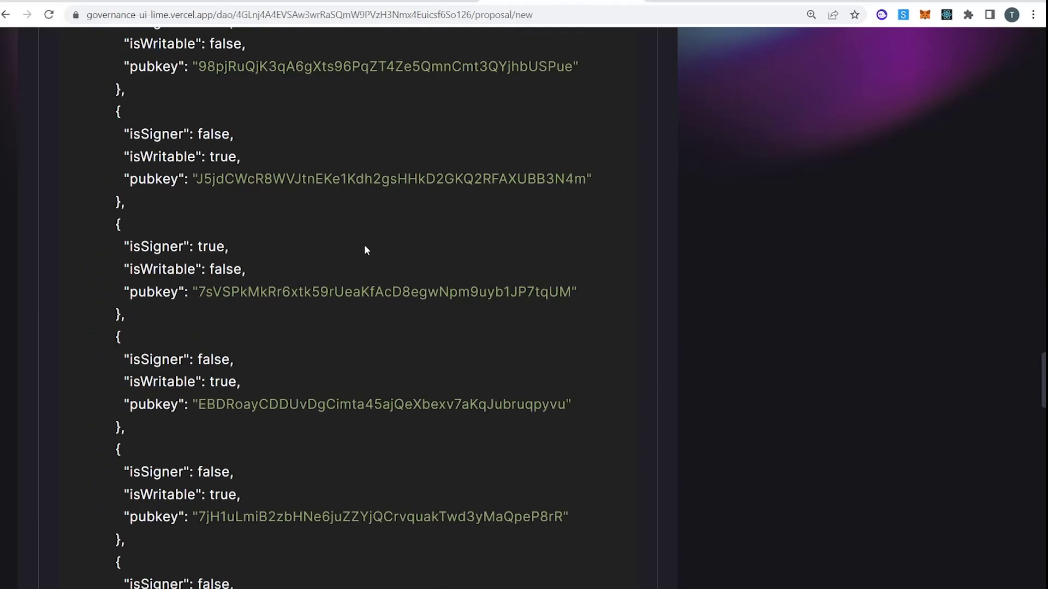
pyautogui.scroll(-15, 393, 272)
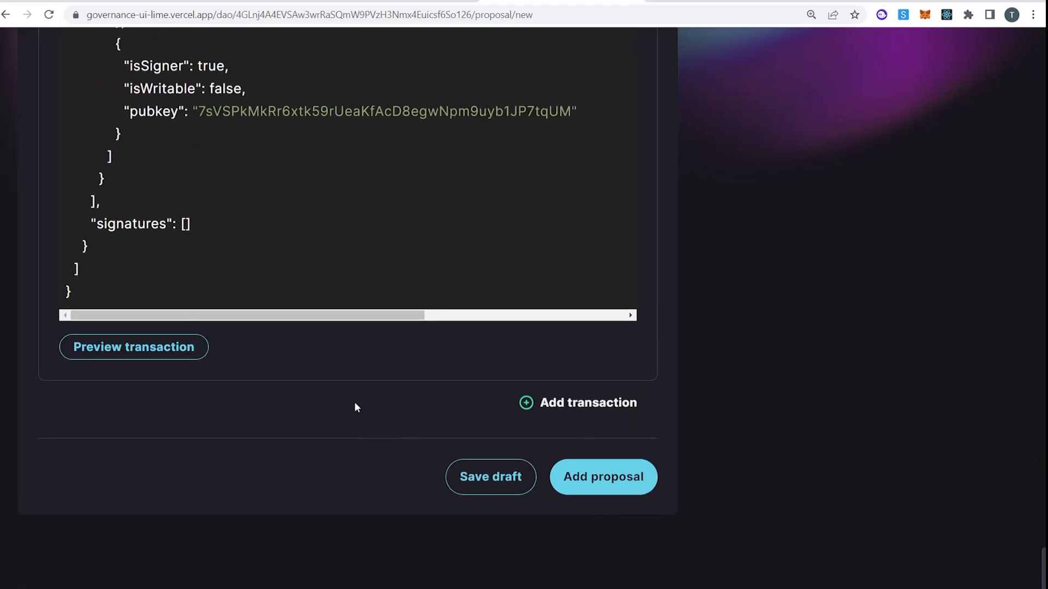
pyautogui.scroll(2, 800, 495)
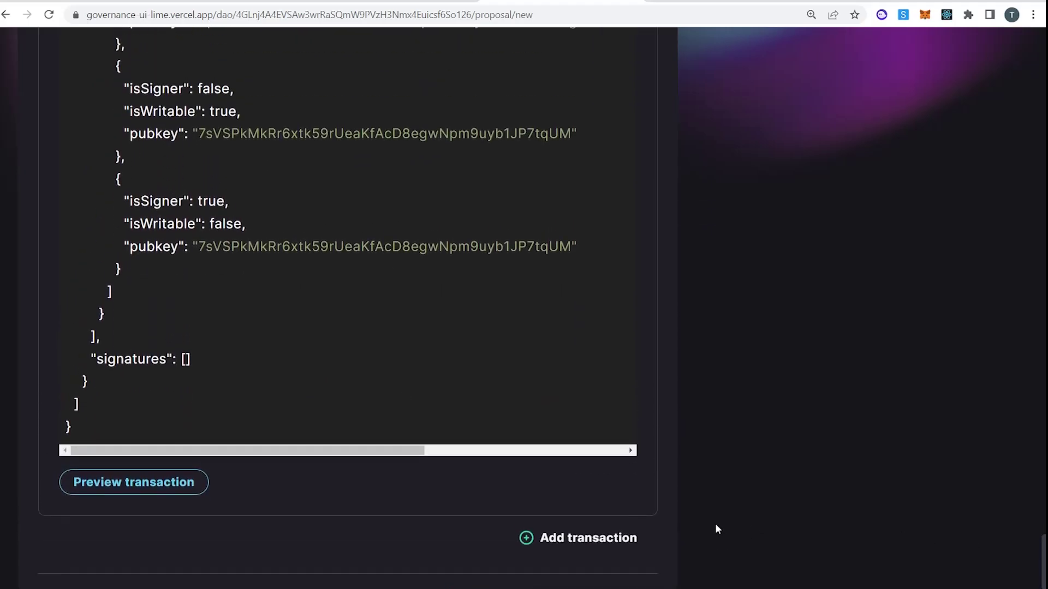
pyautogui.scroll(-1, 491, 371)
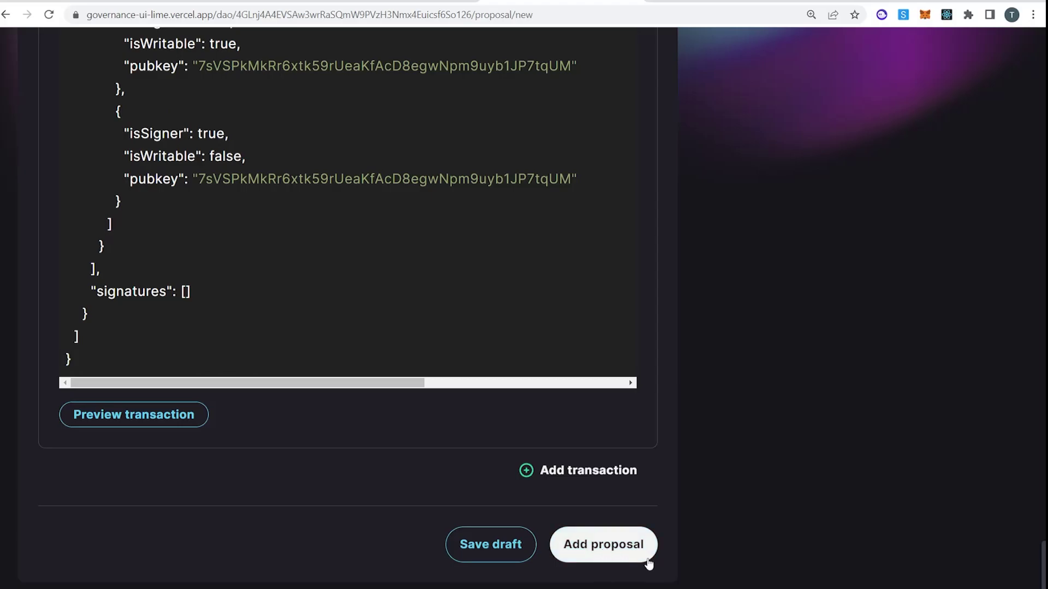
pyautogui.scroll(20, 1022, 175)
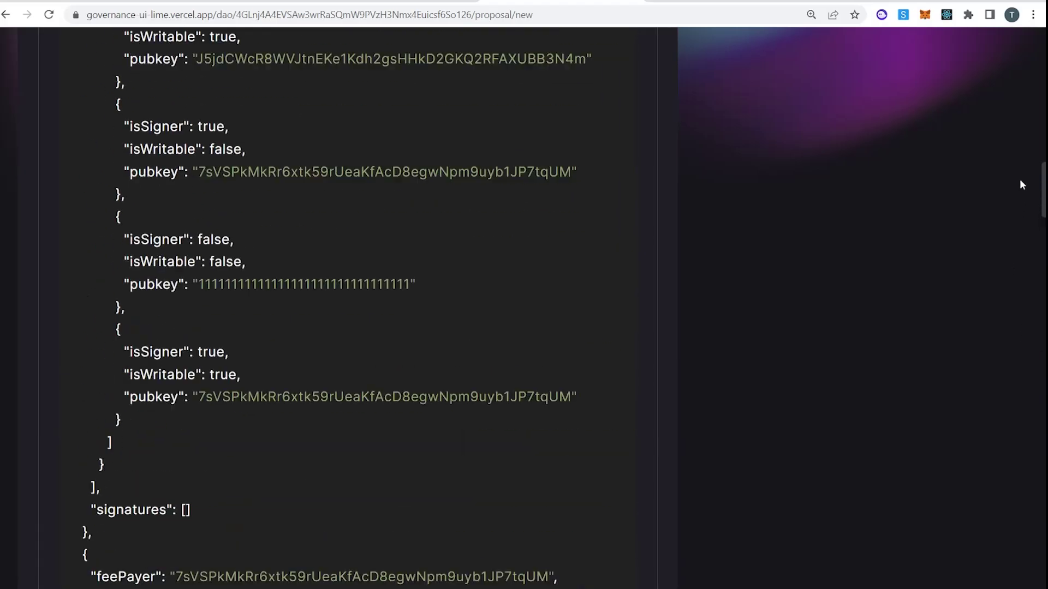
# Title the proposal 'Deposit SOL in Mango' and submit it, approving in the wallet.
pyautogui.click(204, 139)
pyautogui.write('Deposit SOL in Mango')
pyautogui.scroll(-20, 788, 540)
pyautogui.click(635, 478)
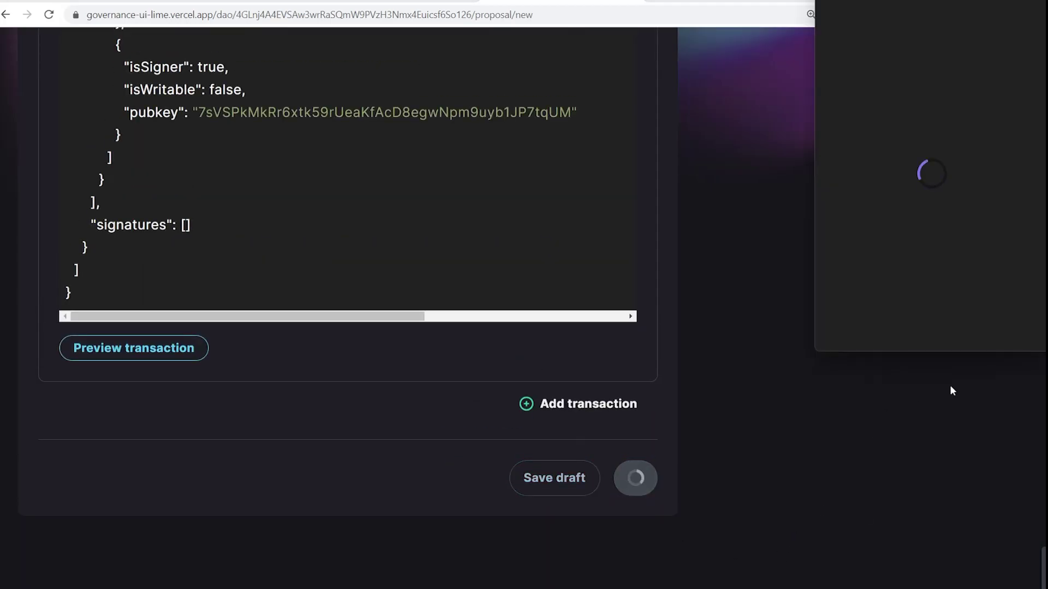
pyautogui.click(985, 331)
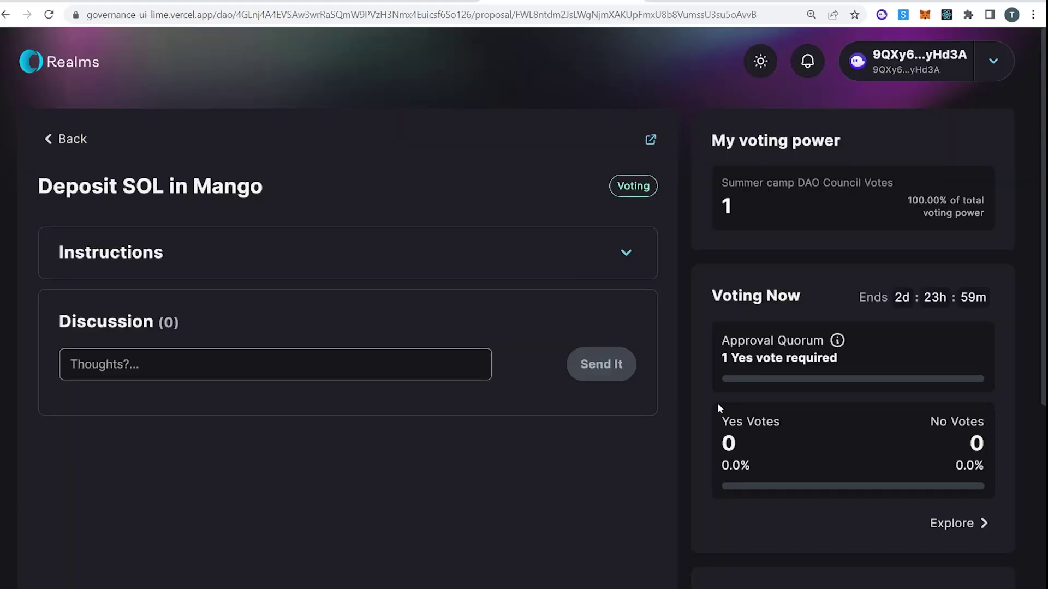
# Vote Yes on the proposal and execute it, approving execution in the wallet.
pyautogui.scroll(-2, 702, 404)
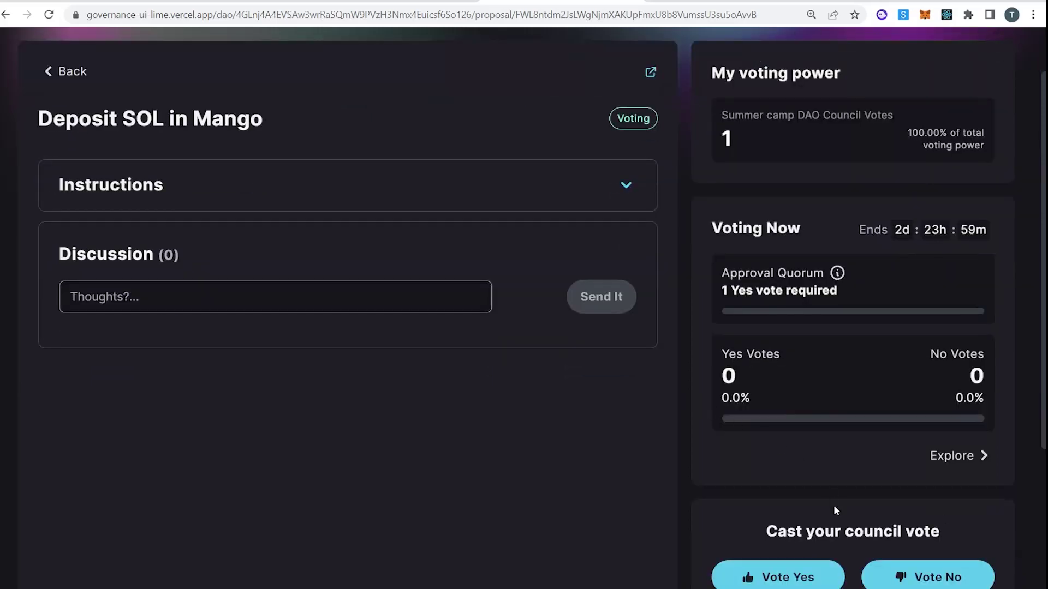
pyautogui.click(771, 580)
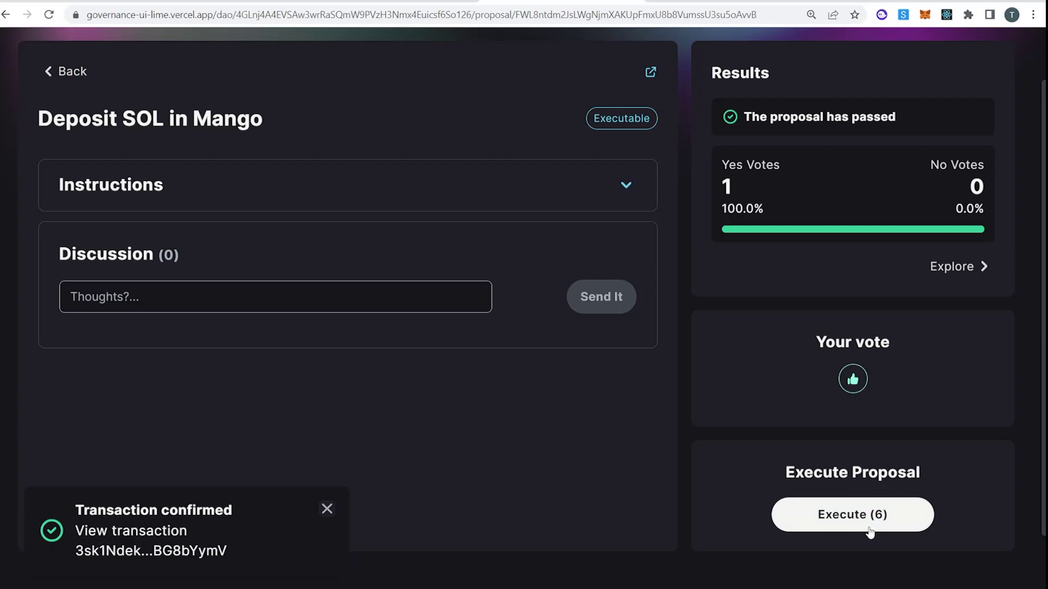
pyautogui.click(876, 515)
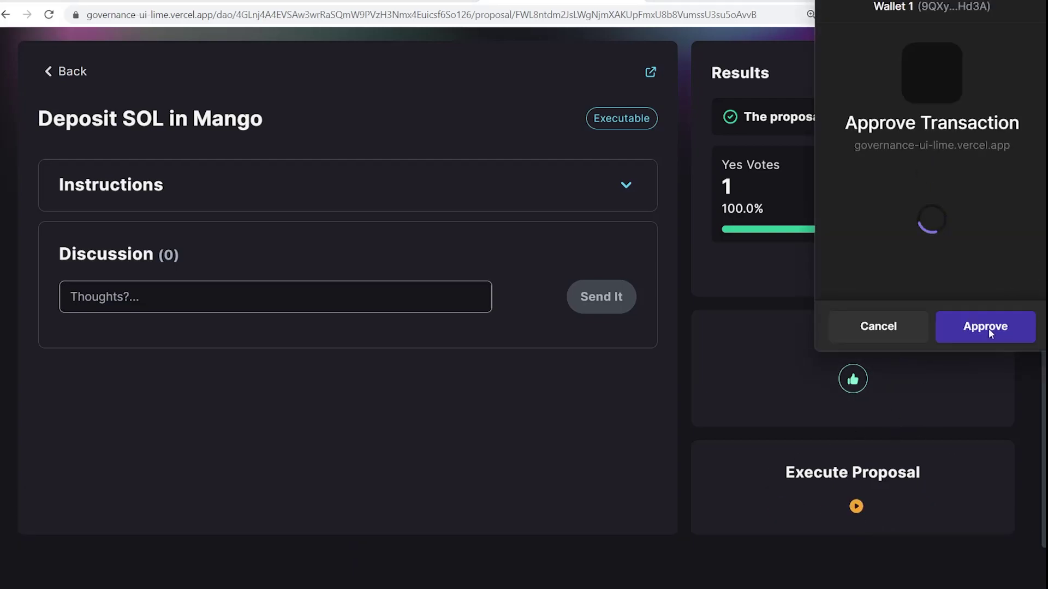
pyautogui.click(988, 328)
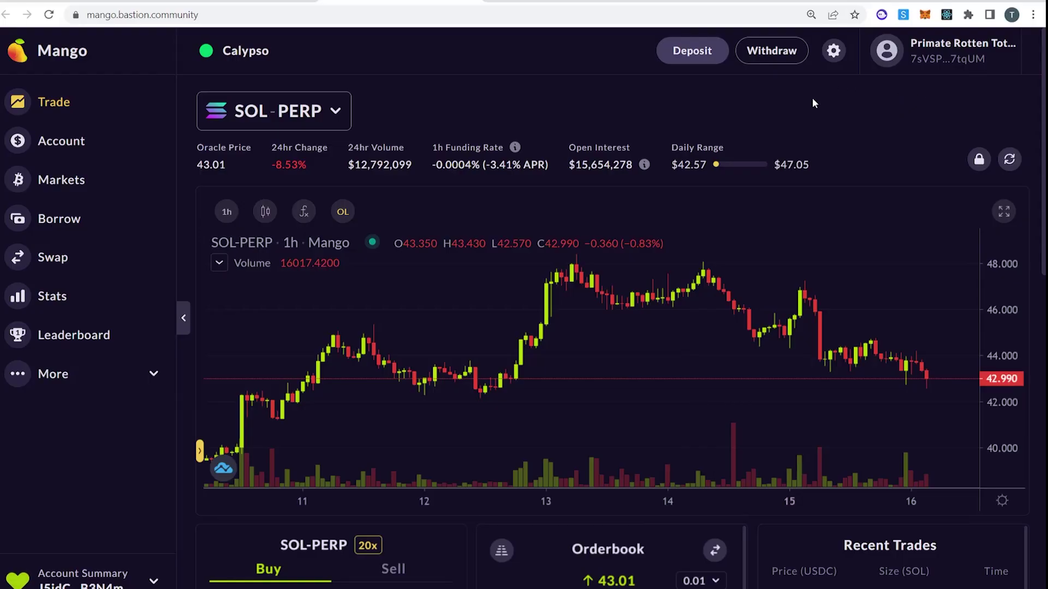
pyautogui.click(59, 149)
pyautogui.moveTo(342, 251); pyautogui.dragTo(219, 249)
pyautogui.click(378, 256)
pyautogui.scroll(-5, 381, 254)
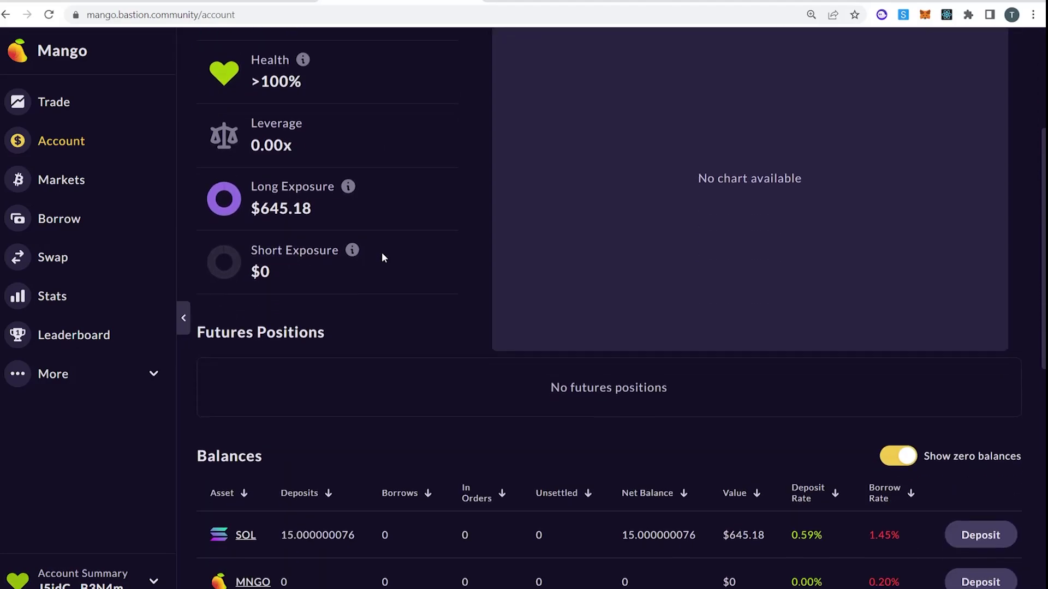
pyautogui.scroll(5, 382, 255)
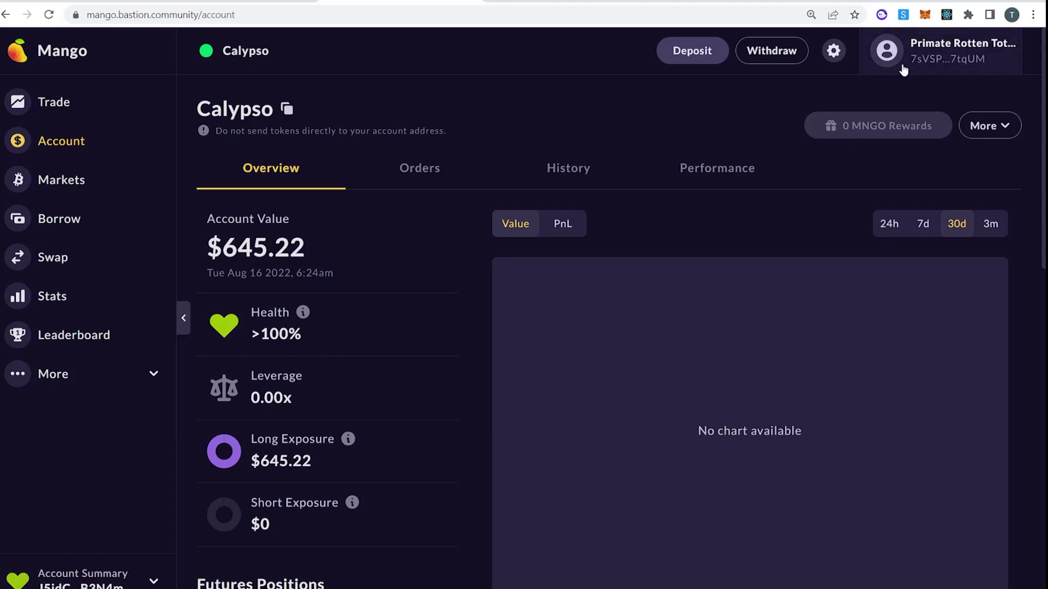
pyautogui.click(882, 15)
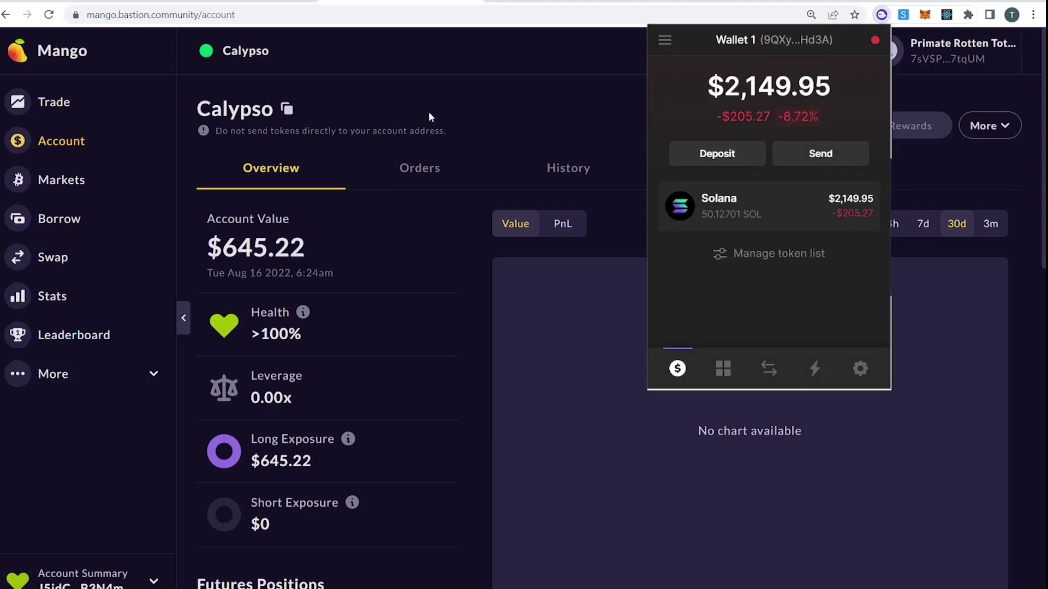
pyautogui.click(491, 155)
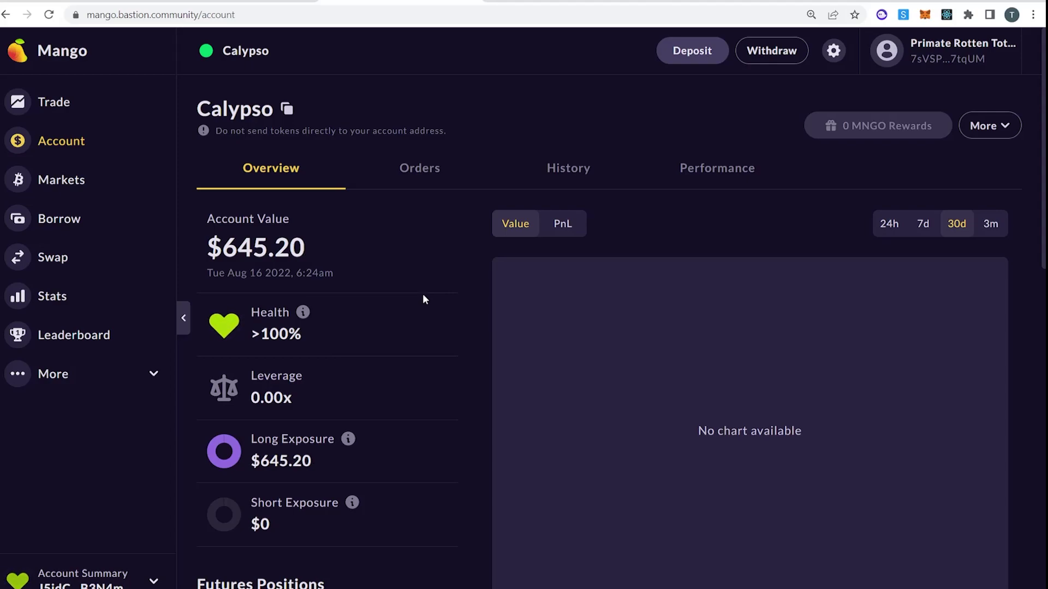
# Start a Bastion: Connect to dApp proposal titled 'Sell SOL on Mangofor USDC'.
pyautogui.click(59, 106)
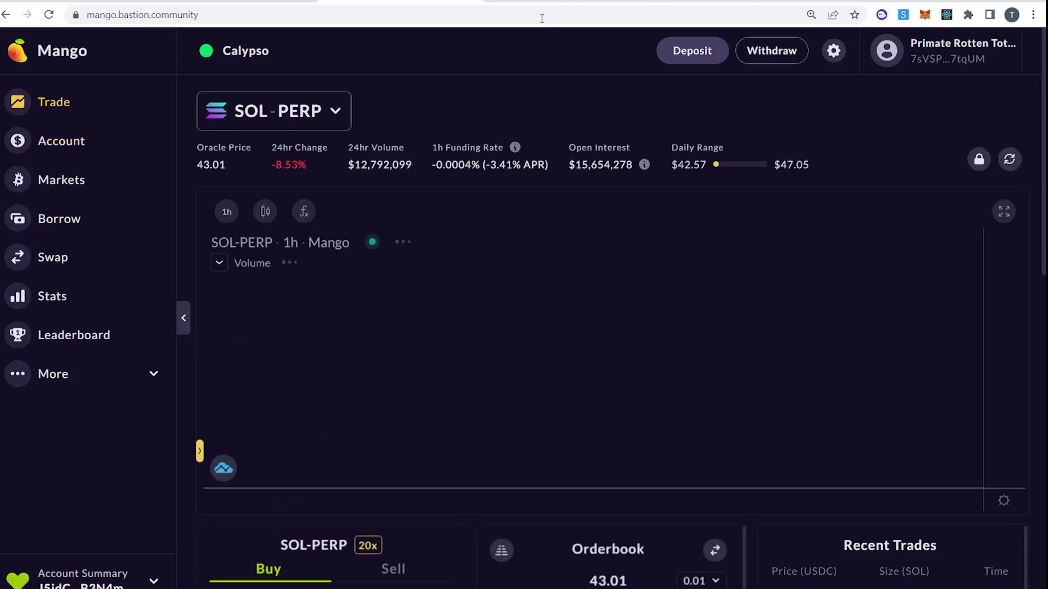
pyautogui.scroll(-4, 532, 188)
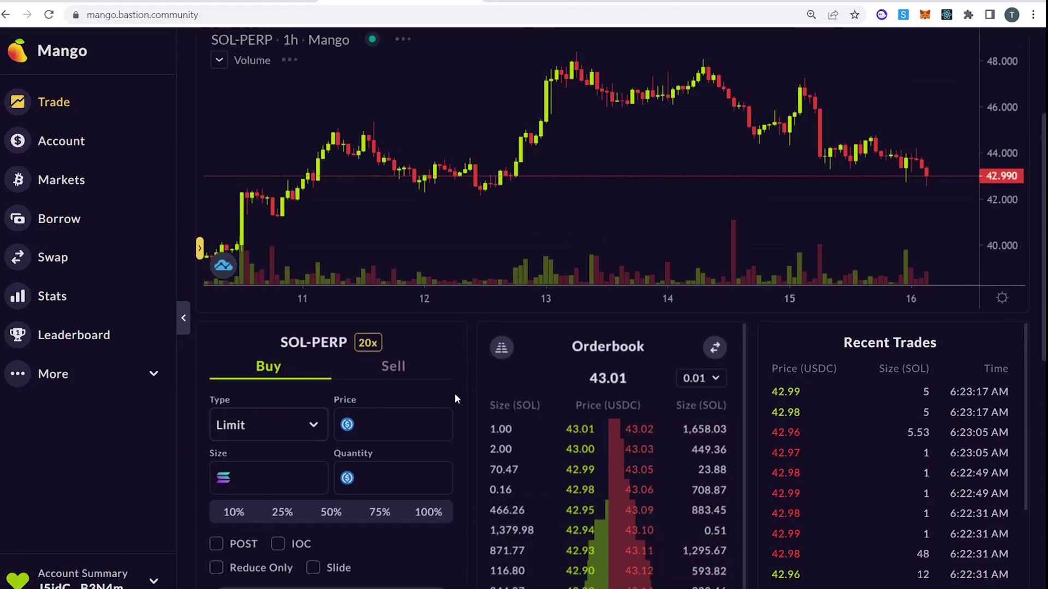
pyautogui.scroll(4, 456, 394)
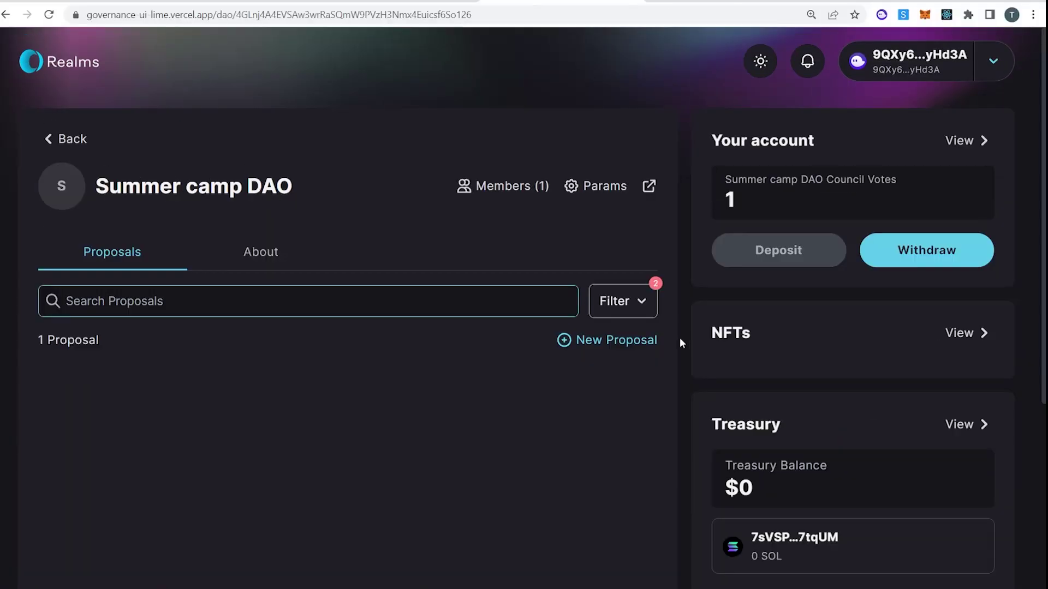
pyautogui.click(615, 339)
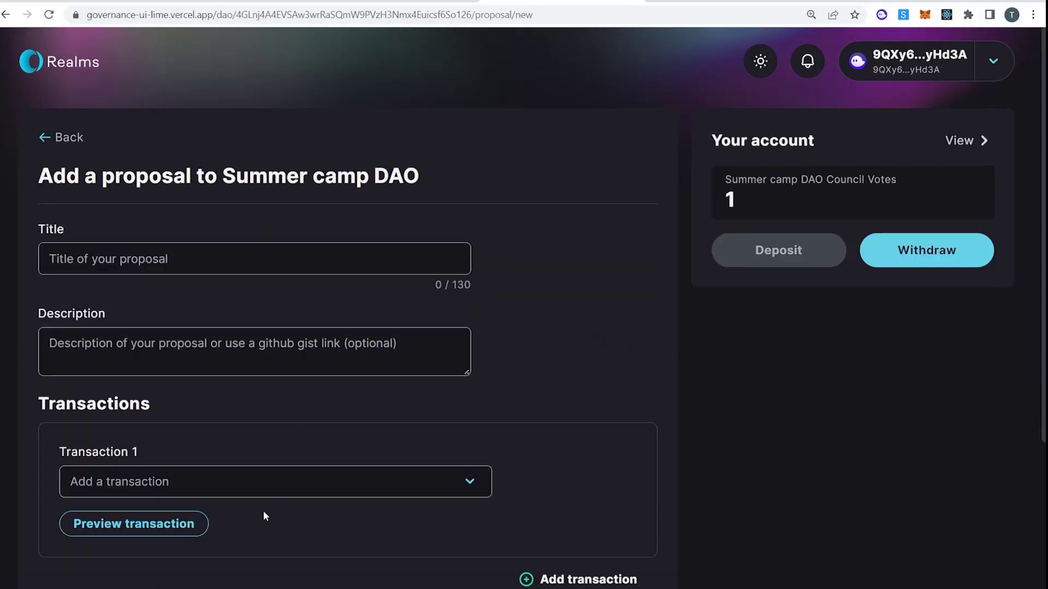
pyautogui.click(255, 492)
pyautogui.click(257, 527)
pyautogui.click(238, 259)
pyautogui.write('Sell SO')
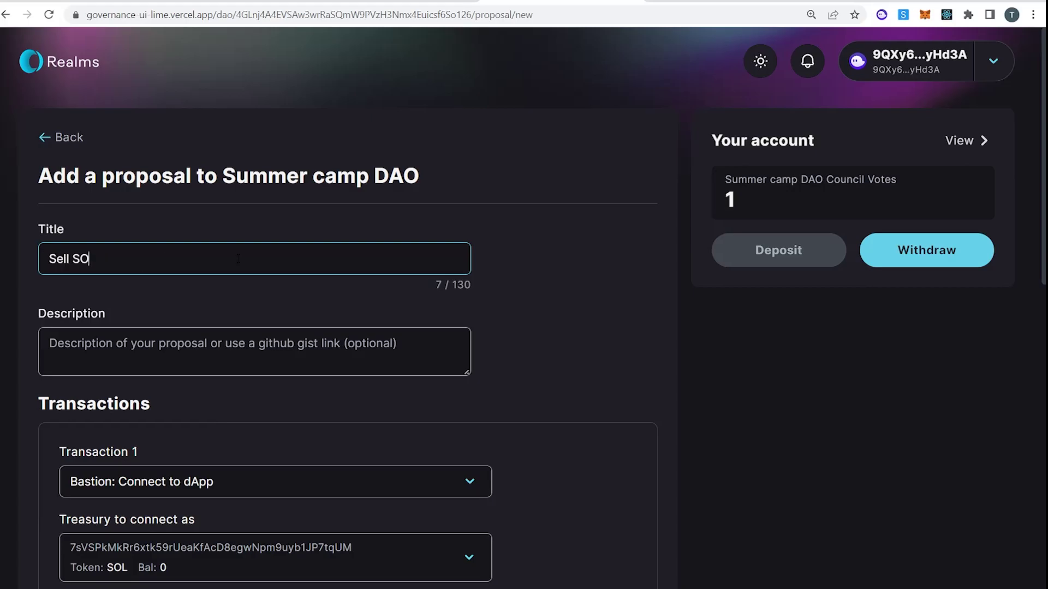
pyautogui.write('L on Mangofor USDC')
# Place a limit sell order for 5 SOL-PERP at price 43 on Mango.
pyautogui.scroll(-5, 509, 352)
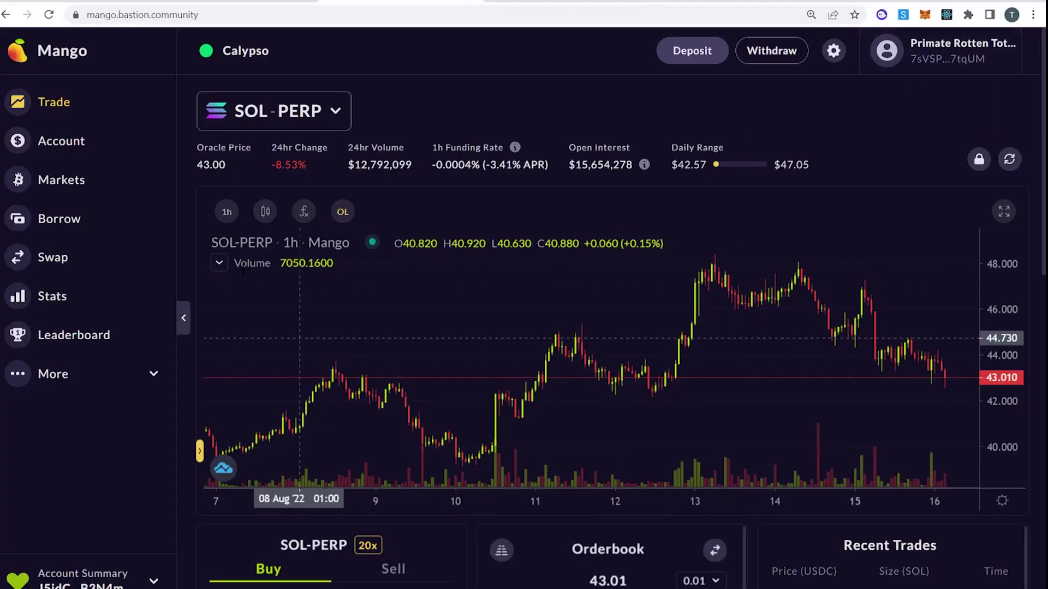
pyautogui.scroll(-1, 529, 123)
pyautogui.scroll(-2, 528, 129)
pyautogui.click(393, 434)
pyautogui.scroll(3, 288, 367)
pyautogui.scroll(-4, 252, 125)
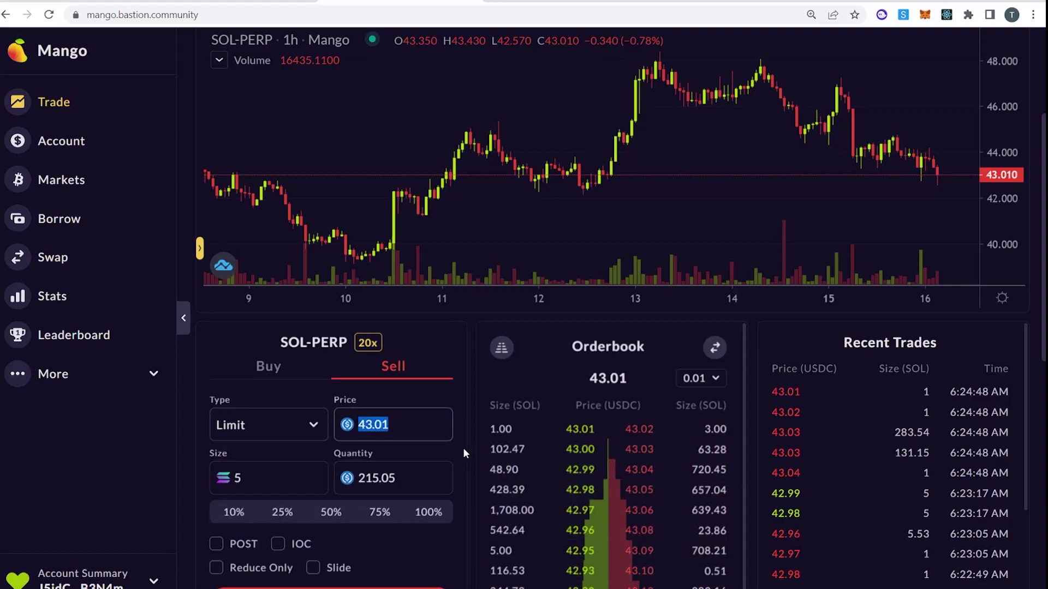
pyautogui.write('43')
pyautogui.scroll(-4, 463, 453)
pyautogui.click(368, 409)
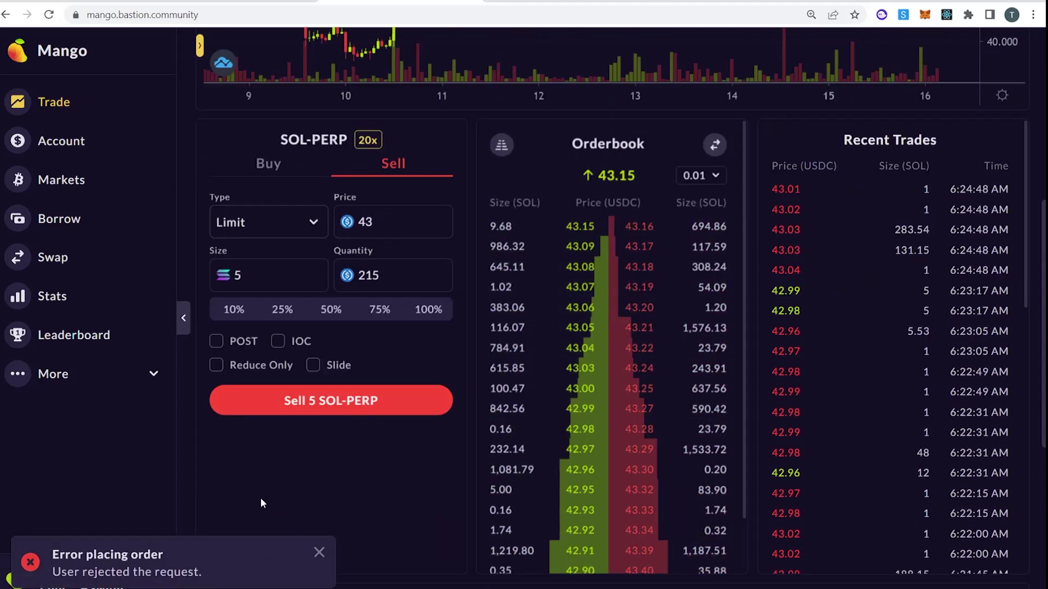
# Check the programIds in the transaction JSON, then submit the proposal and approve it in the wallet.
pyautogui.click(532, 5)
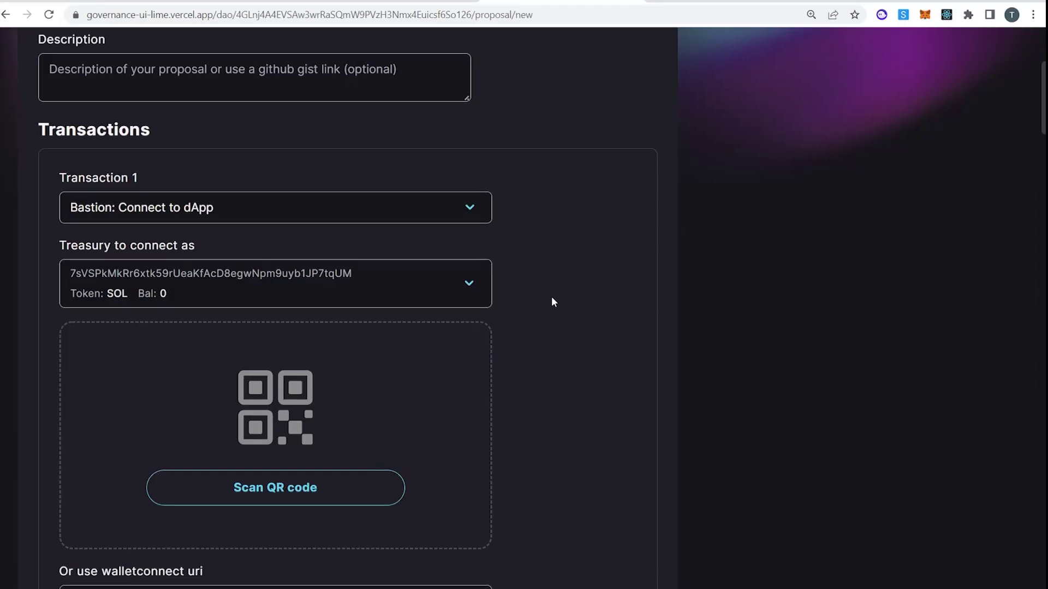
pyautogui.scroll(-10, 551, 301)
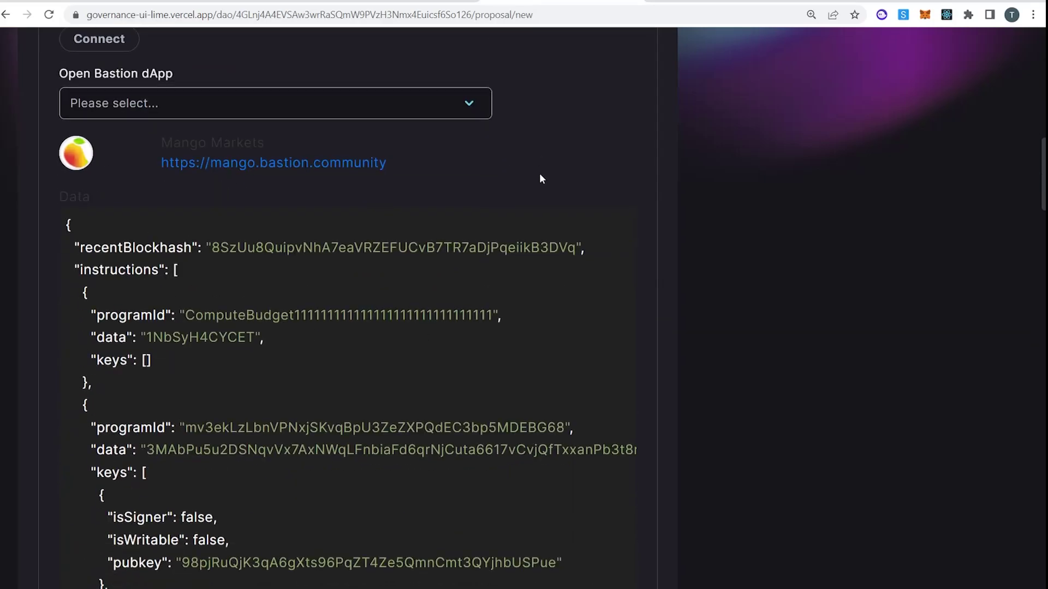
pyautogui.scroll(-2, 246, 238)
pyautogui.moveTo(193, 204); pyautogui.dragTo(408, 204)
pyautogui.click(266, 269)
pyautogui.moveTo(185, 317); pyautogui.dragTo(270, 317)
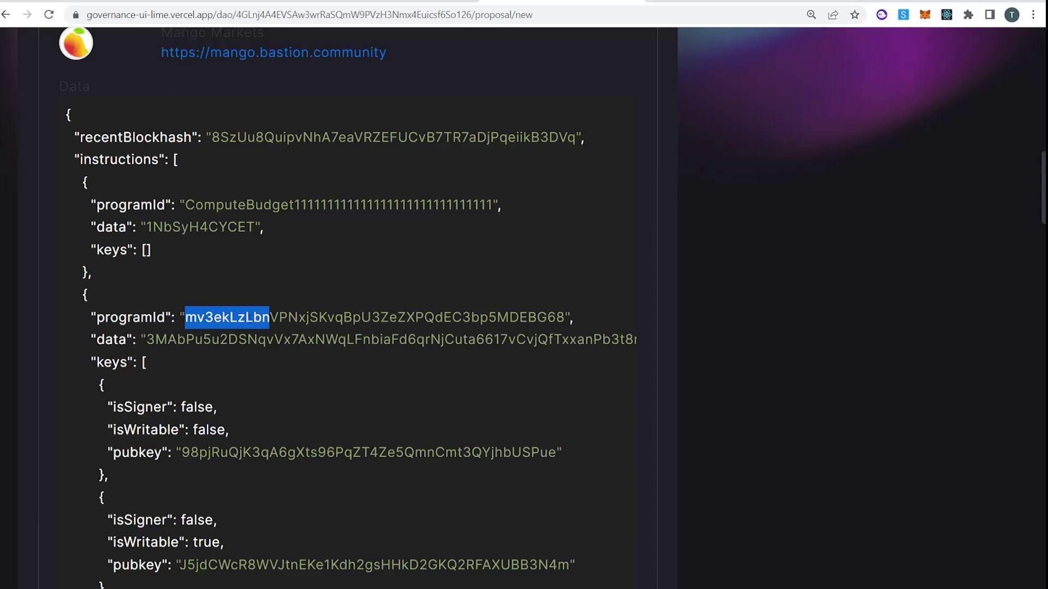
pyautogui.click(257, 332)
pyautogui.scroll(-15, 257, 332)
pyautogui.click(604, 424)
pyautogui.click(994, 335)
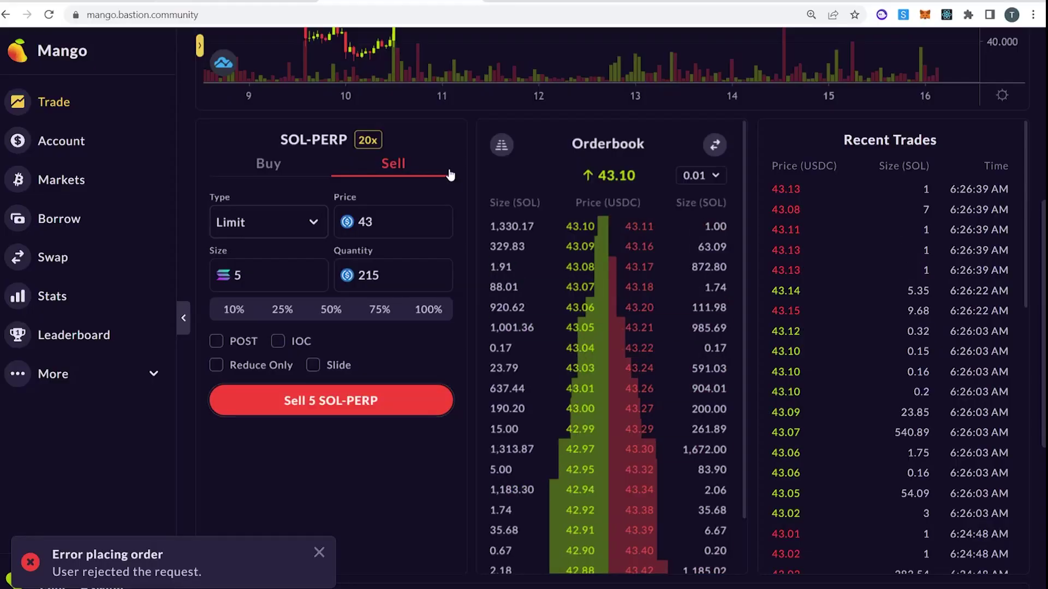
# Scroll the Mango trade page to check the treasury's 5.00 SOL short on SOL-PERP.
pyautogui.scroll(5, 107, 217)
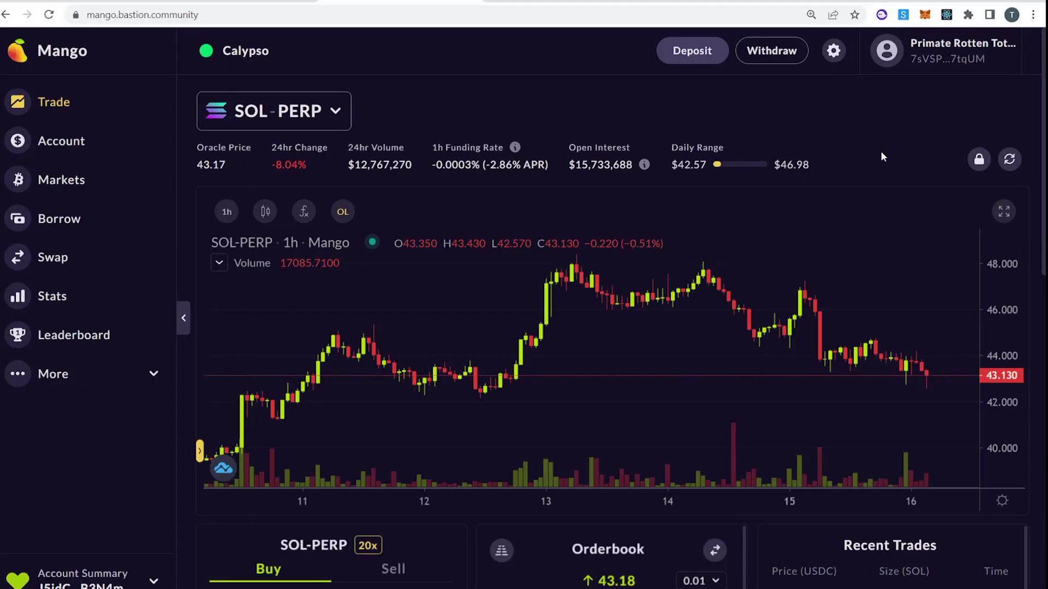
pyautogui.scroll(-10, 479, 382)
pyautogui.scroll(2, 290, 486)
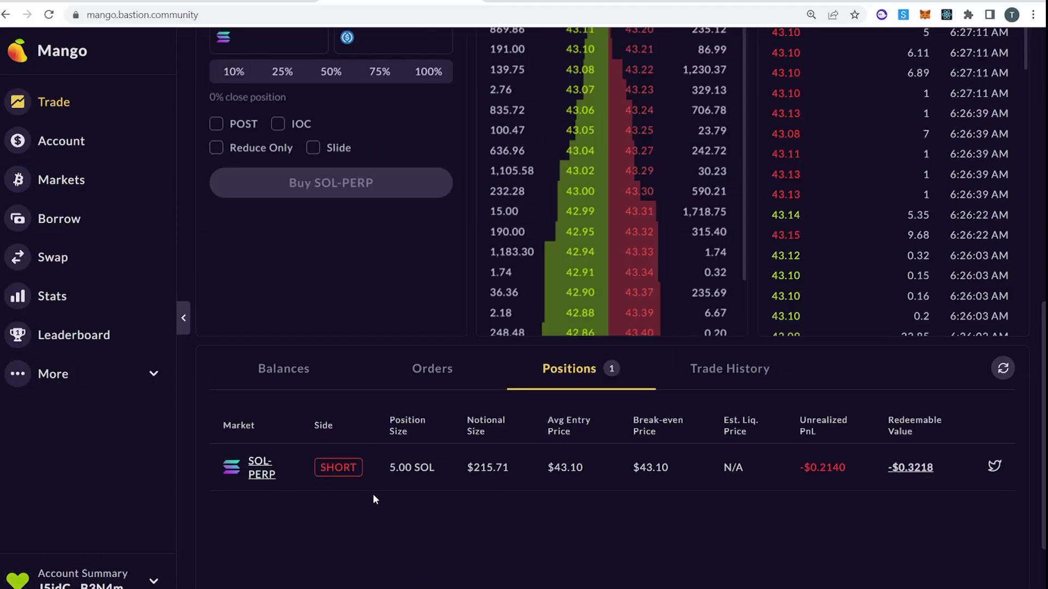
pyautogui.scroll(-1, 404, 475)
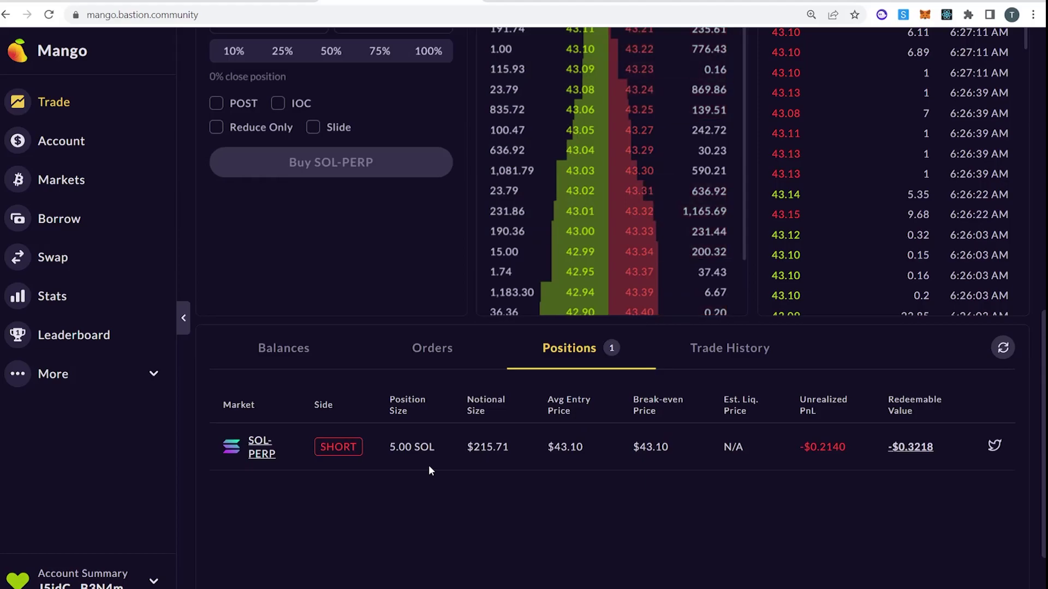
pyautogui.scroll(-2, 430, 469)
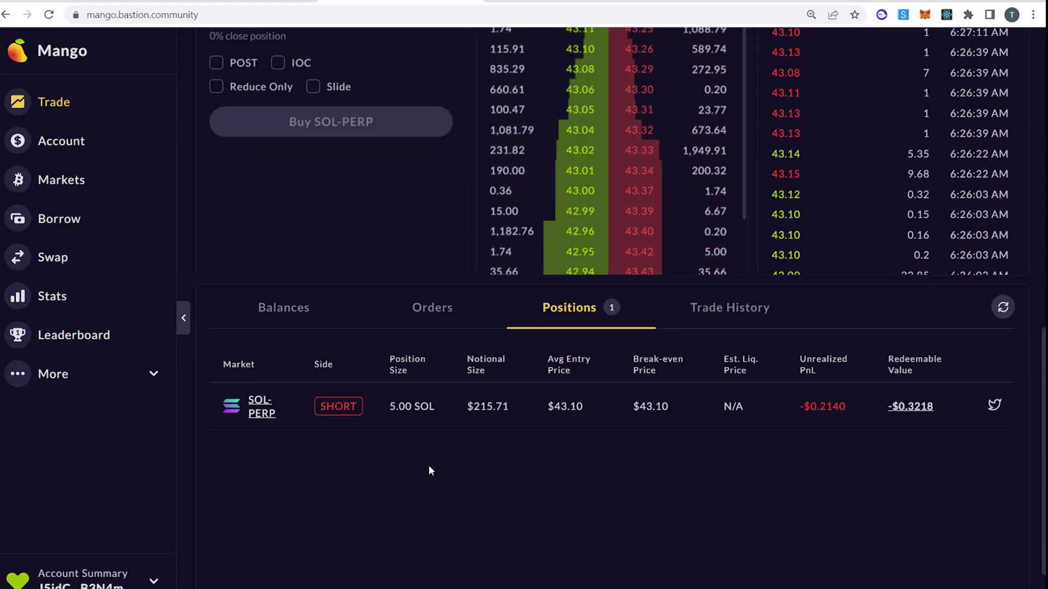
pyautogui.scroll(1, 954, 459)
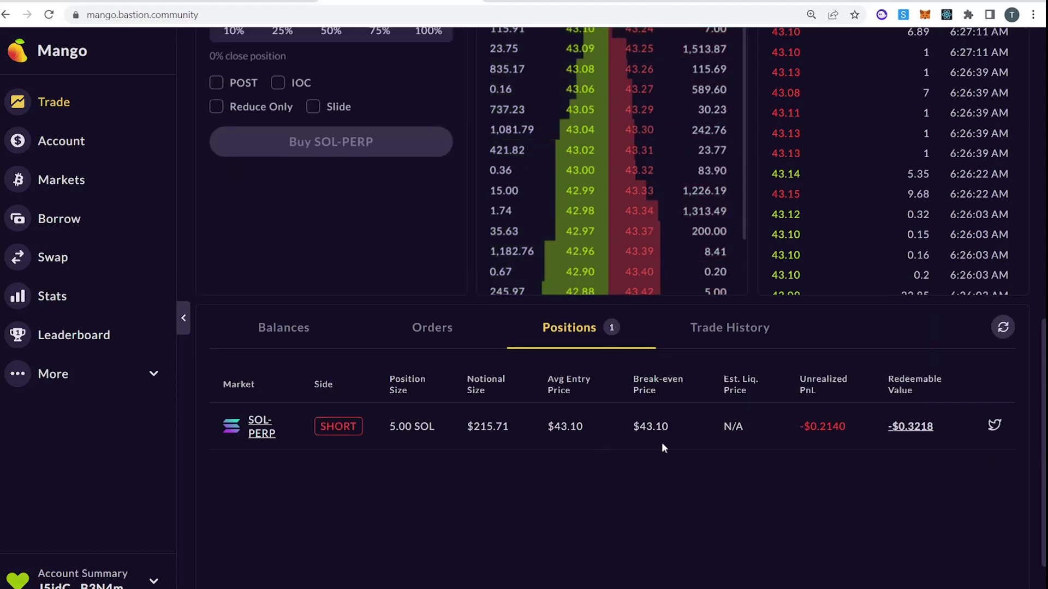
pyautogui.scroll(-2, 665, 442)
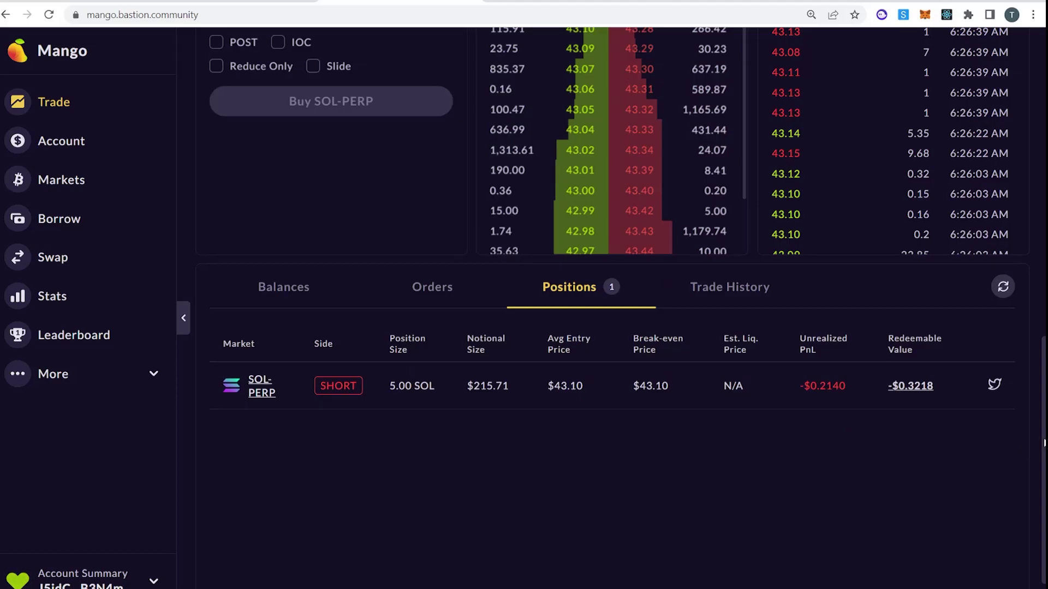
pyautogui.scroll(20, 1044, 443)
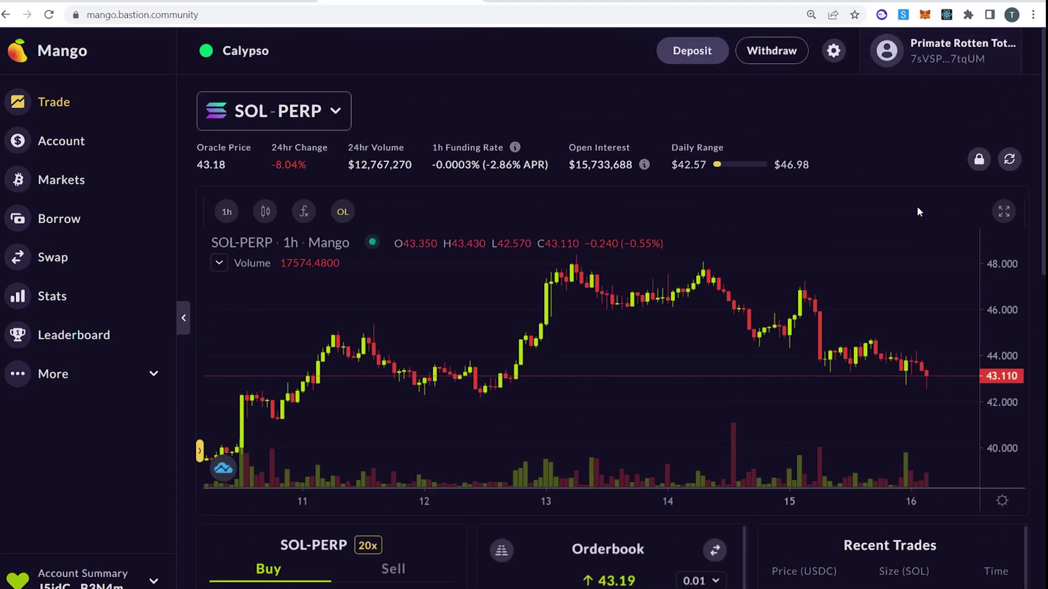
pyautogui.scroll(-12, 452, 387)
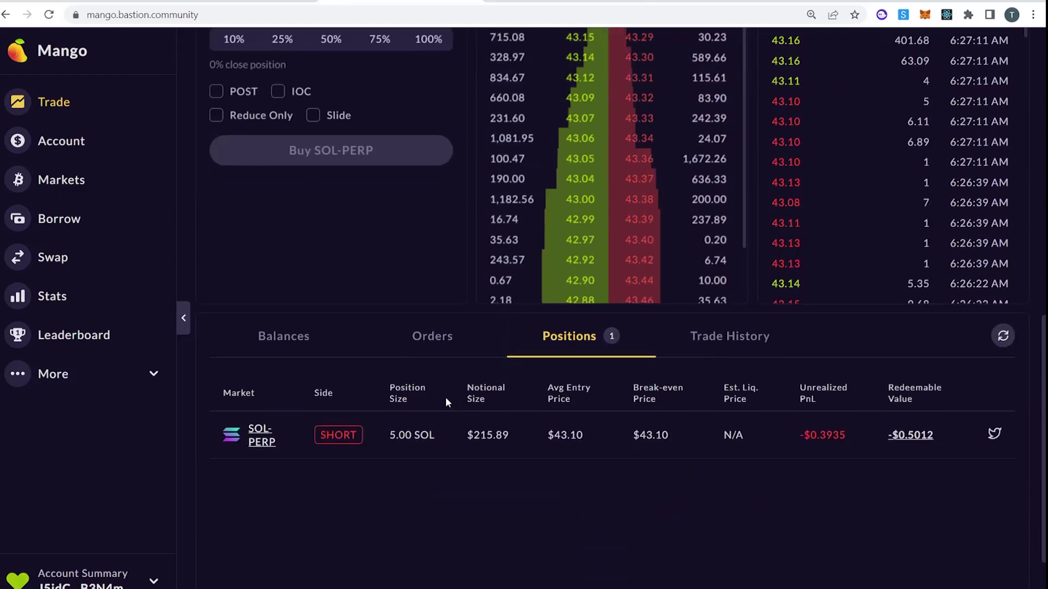
pyautogui.scroll(-1, 396, 254)
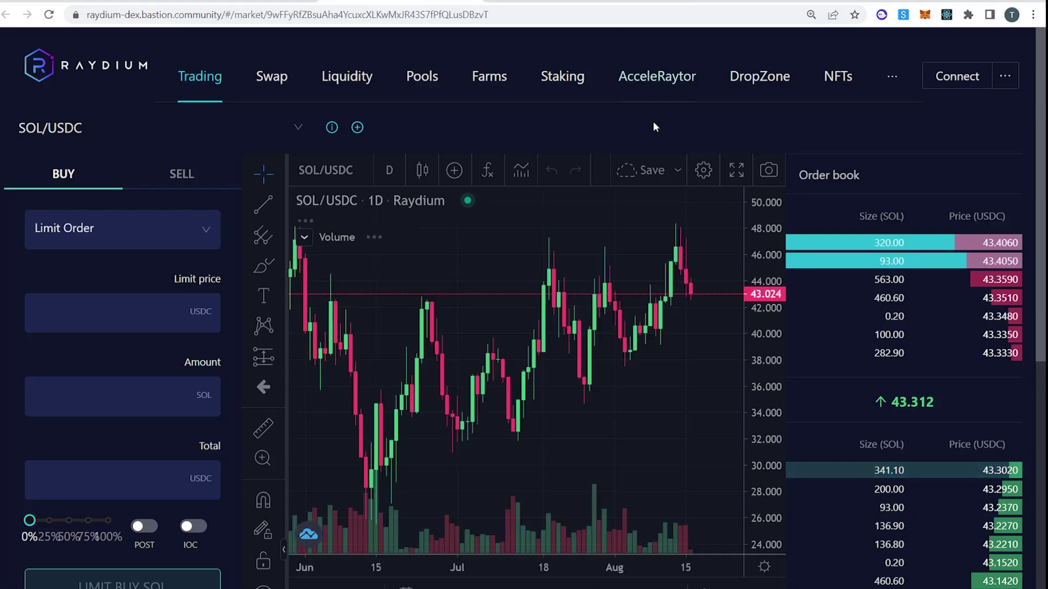
# Choose Bastion as Raydium's wallet and copy the WalletConnect connection link.
pyautogui.moveTo(1005, 79)
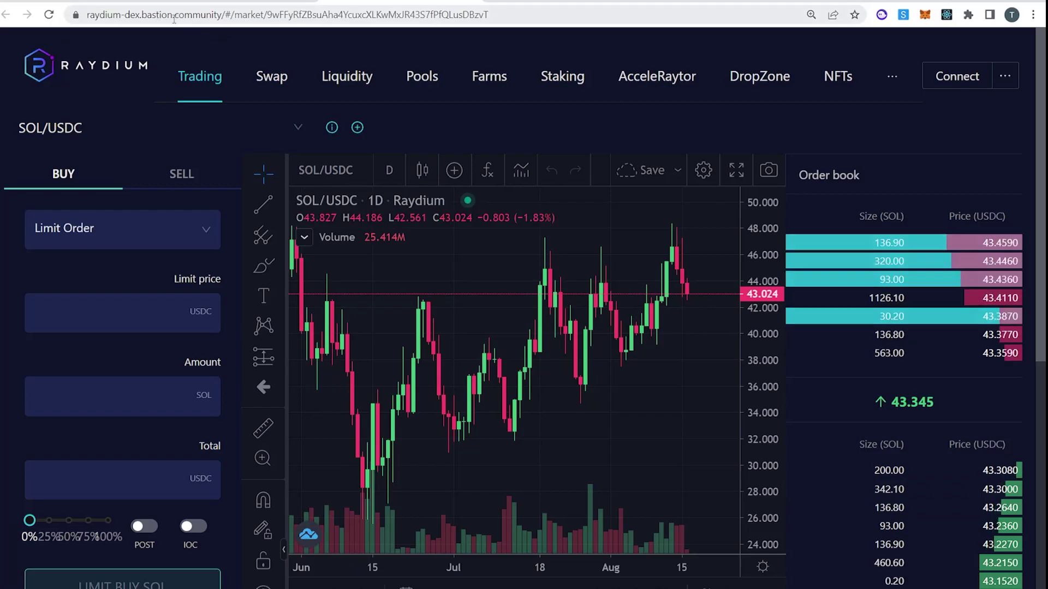
pyautogui.moveTo(1004, 79)
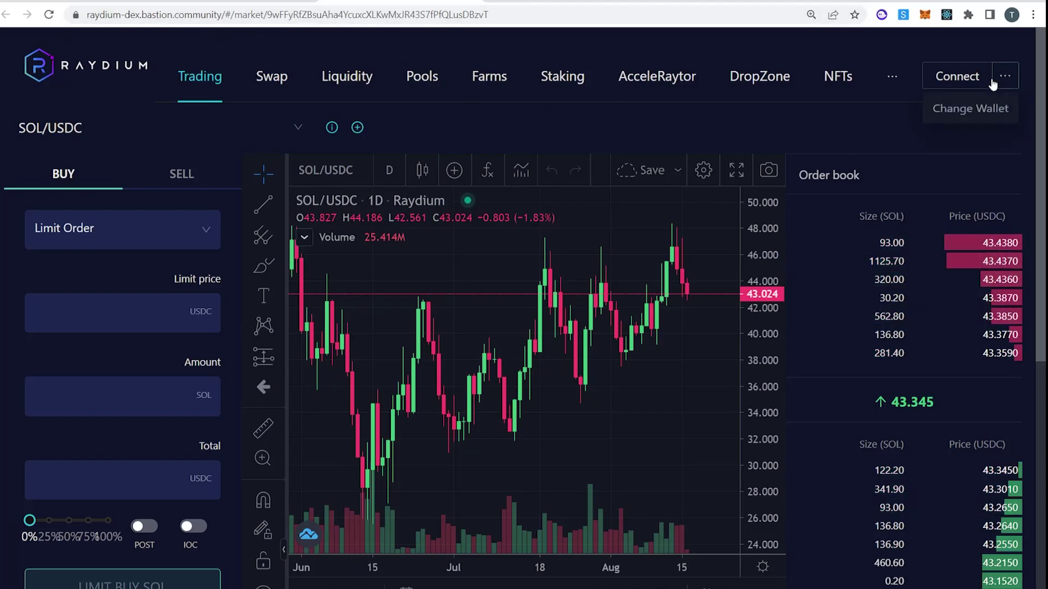
pyautogui.click(1007, 114)
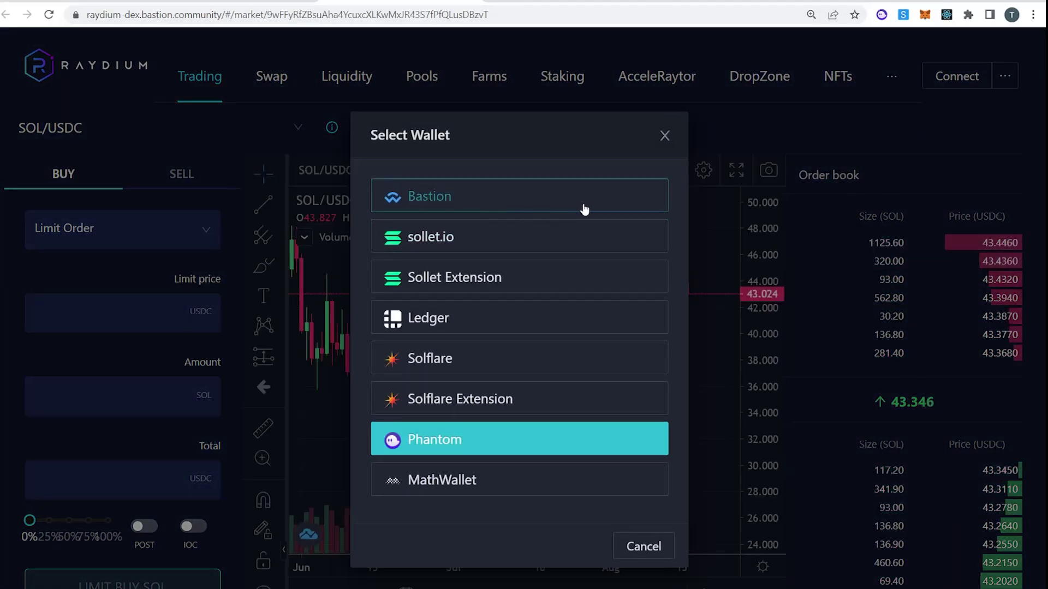
pyautogui.click(553, 199)
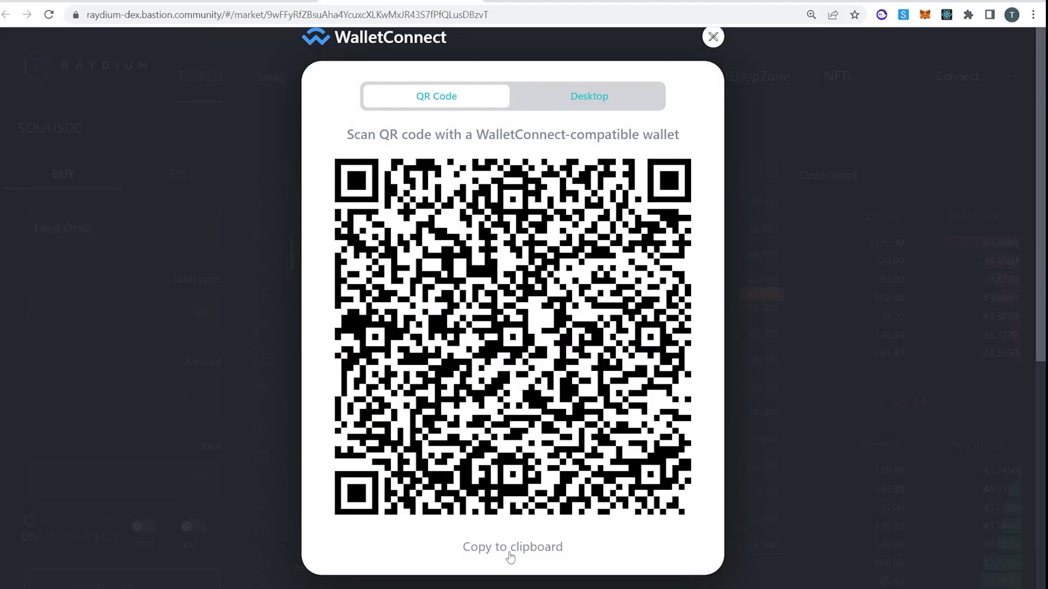
pyautogui.click(510, 555)
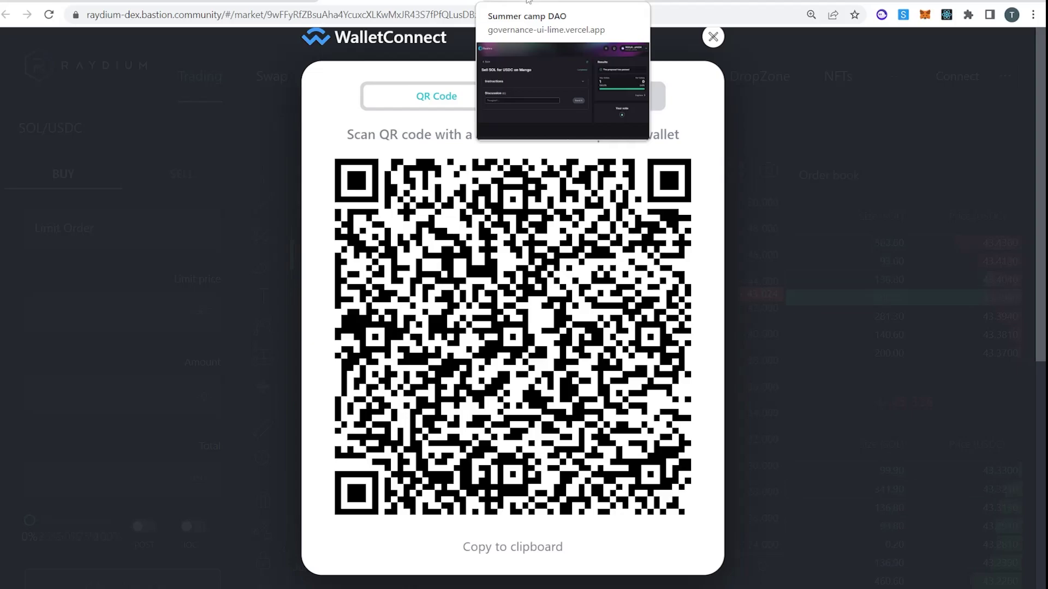
# Return from the completed Mango proposal to the Summer camp DAO proposals list in Realms.
pyautogui.click(528, 1)
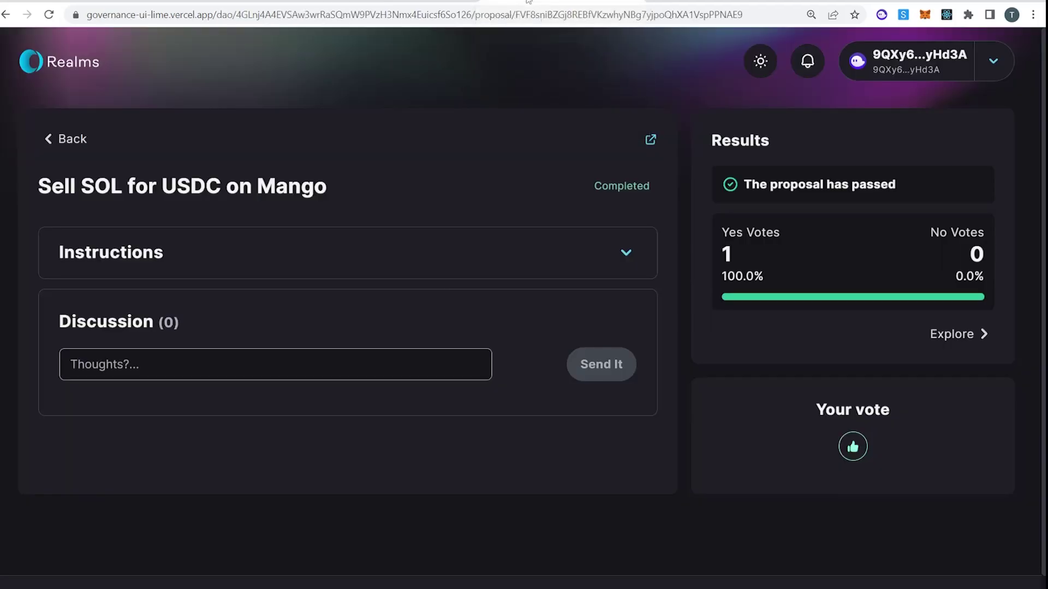
pyautogui.click(53, 126)
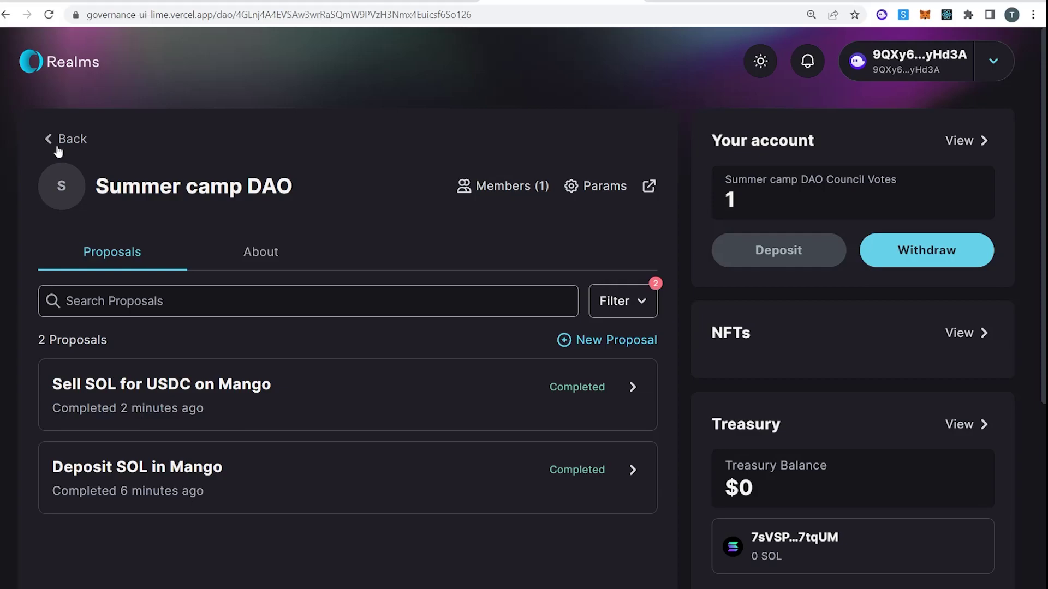
# Connect the treasury to Raydium with the pasted WalletConnect link and switch the order form to Sell SOL.
pyautogui.click(58, 148)
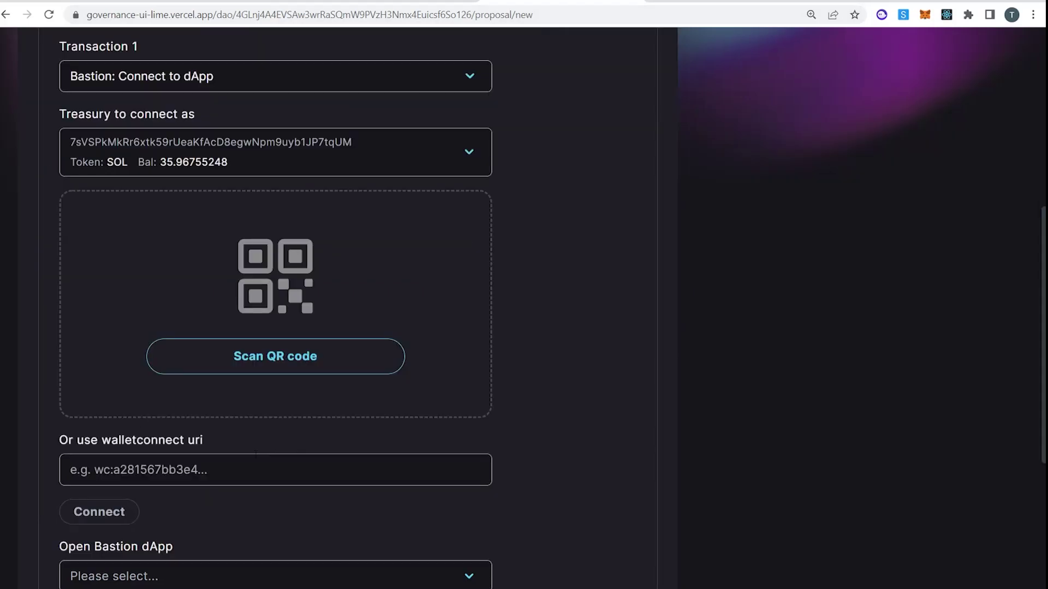
pyautogui.hotkey('ctrl', 'v')
pyautogui.click(99, 517)
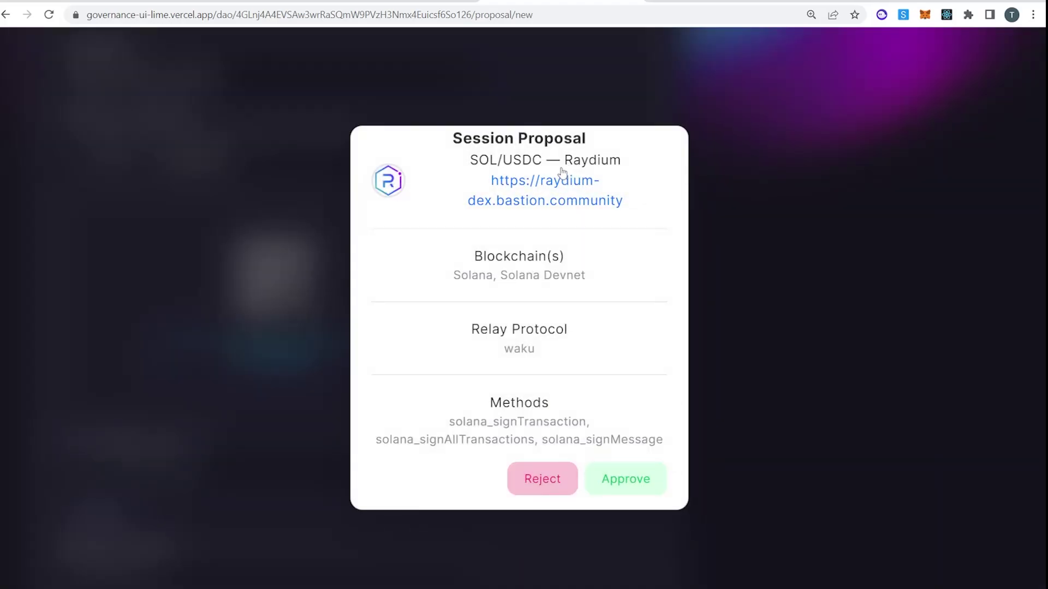
pyautogui.click(635, 481)
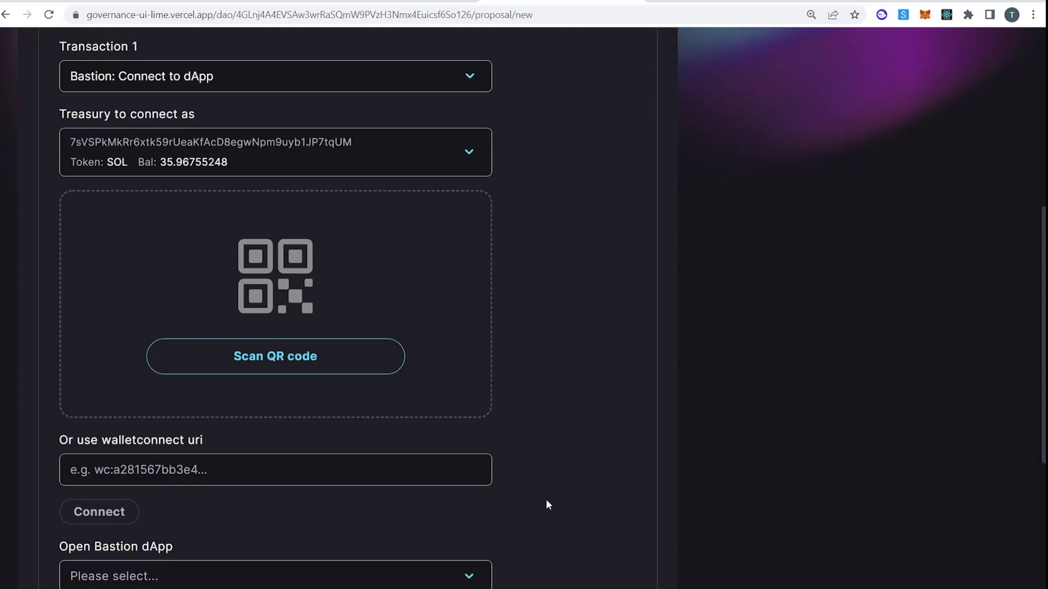
pyautogui.scroll(-3, 548, 504)
pyautogui.scroll(6, 457, 234)
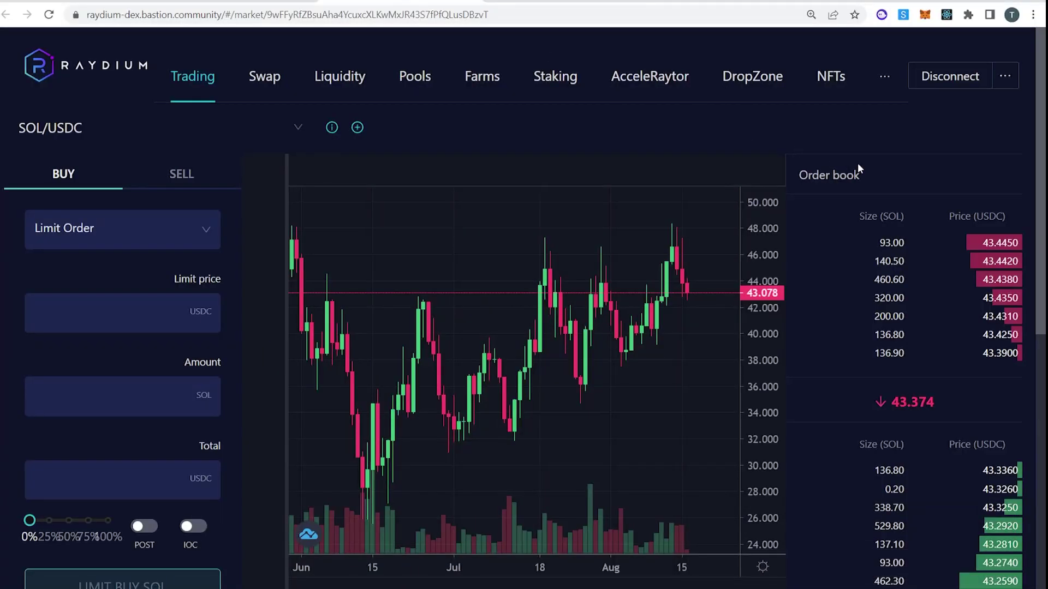
pyautogui.click(1005, 76)
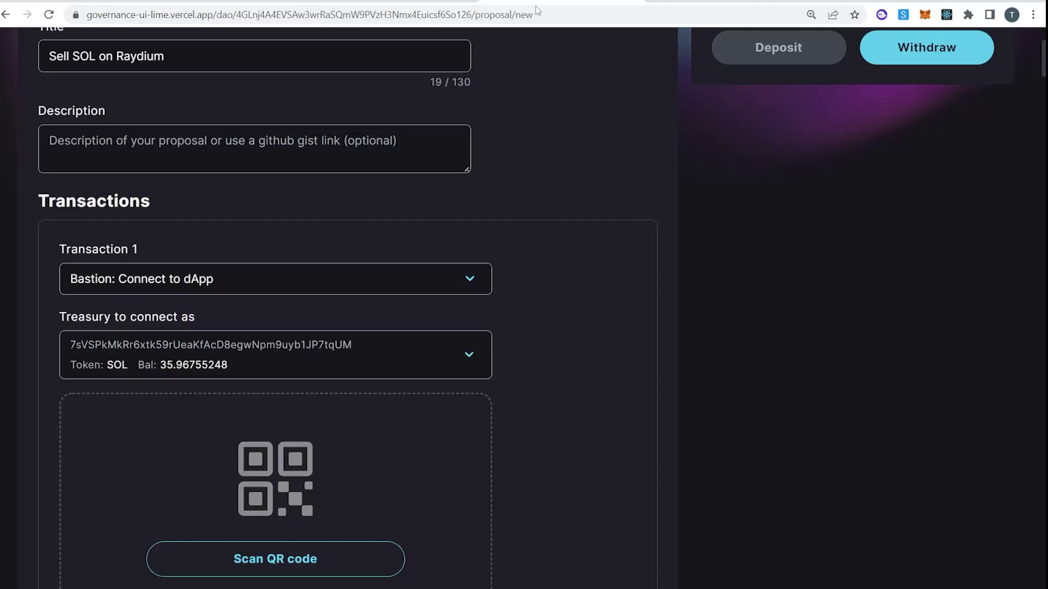
# Submit the 'Sell SOL on Raydium' proposal and approve its transactions in the wallet.
pyautogui.scroll(-20, 540, 278)
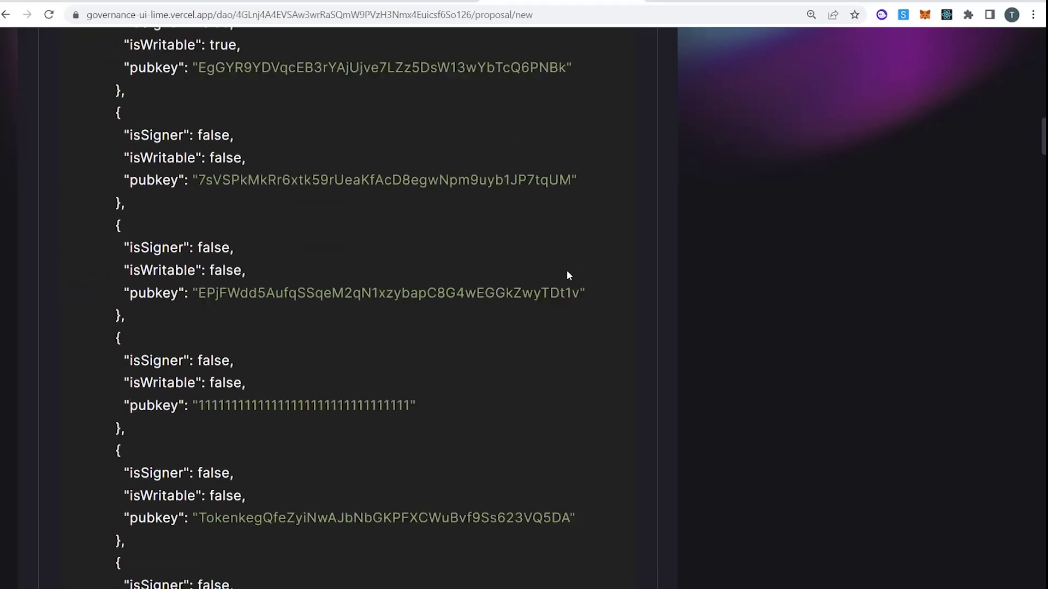
pyautogui.scroll(-20, 663, 265)
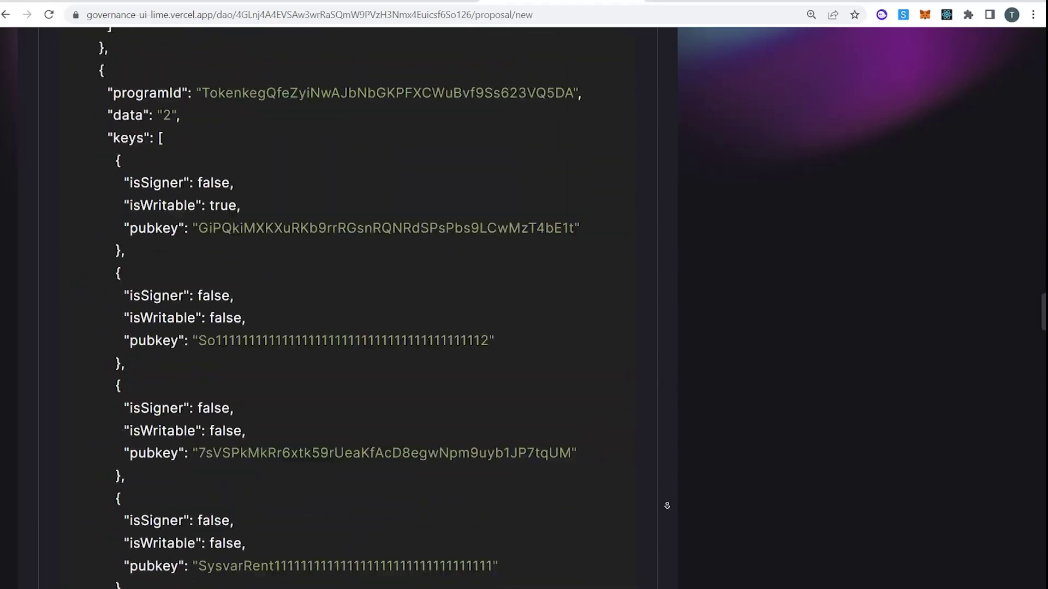
pyautogui.scroll(-20, 667, 431)
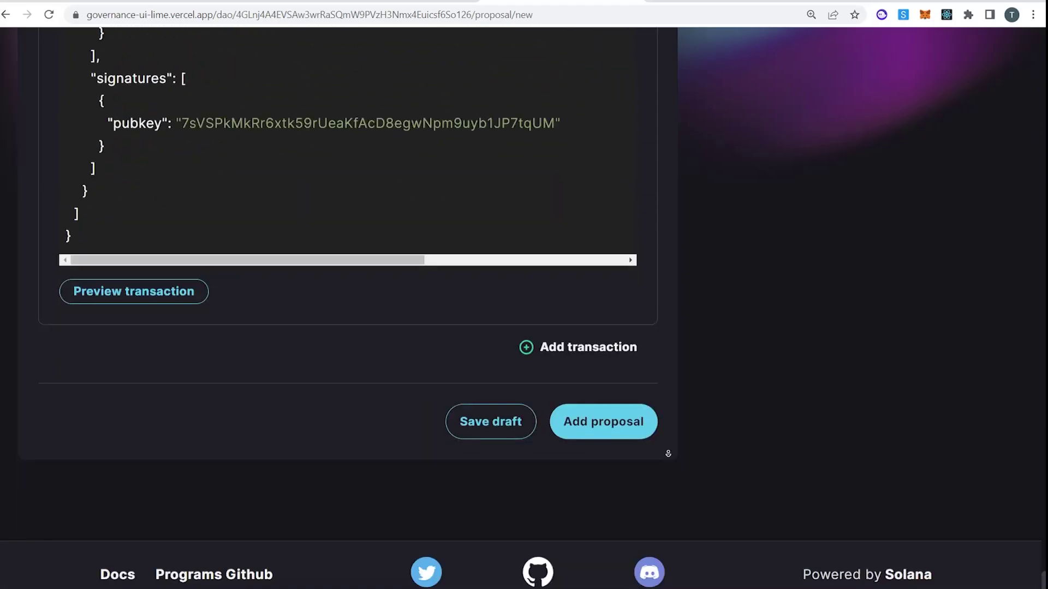
pyautogui.click(575, 432)
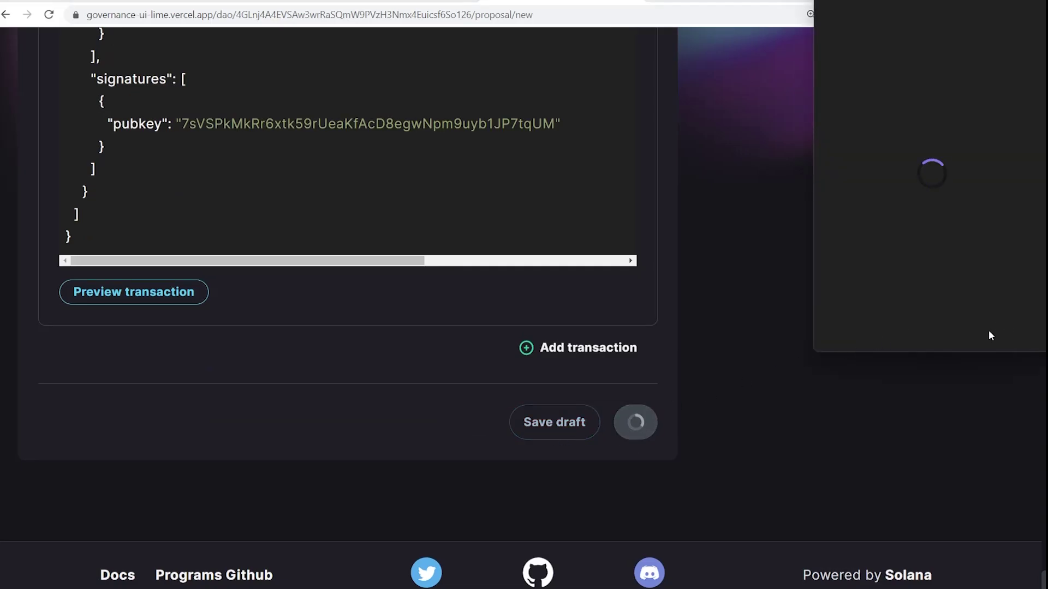
pyautogui.click(988, 330)
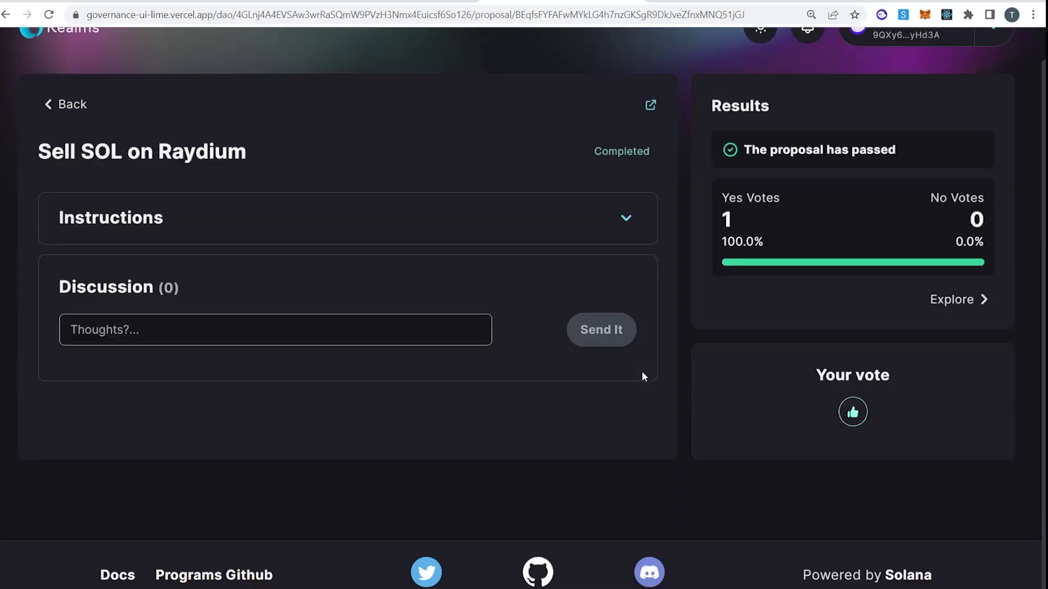
# Scroll the completed 'Sell SOL on Raydium' proposal page.
pyautogui.scroll(1, 883, 125)
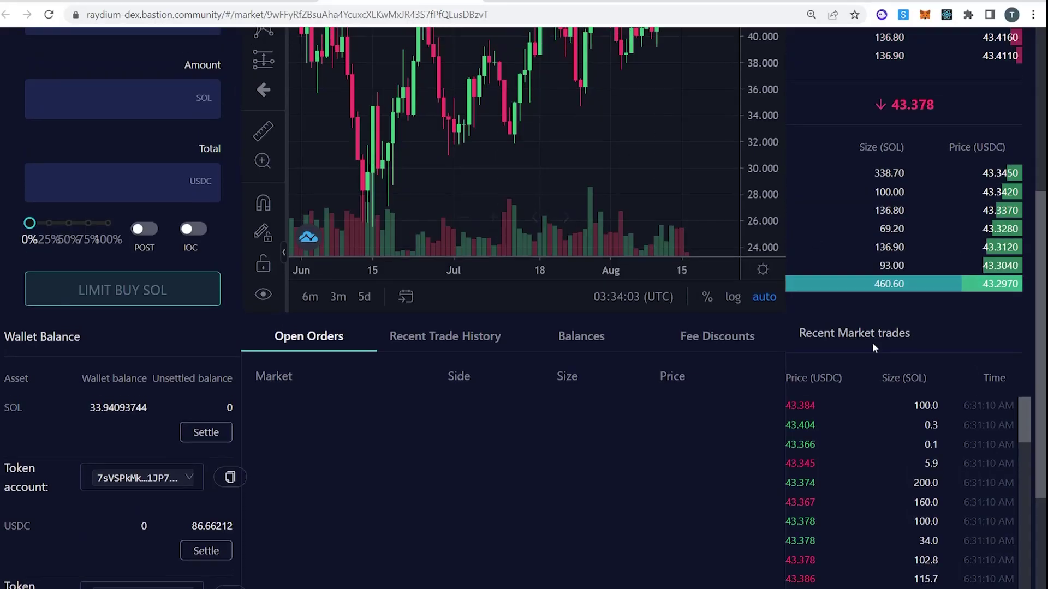
# Settle the unsettled USDC from the Raydium trade.
pyautogui.scroll(5, 812, 144)
pyautogui.scroll(-7, 272, 486)
pyautogui.click(205, 447)
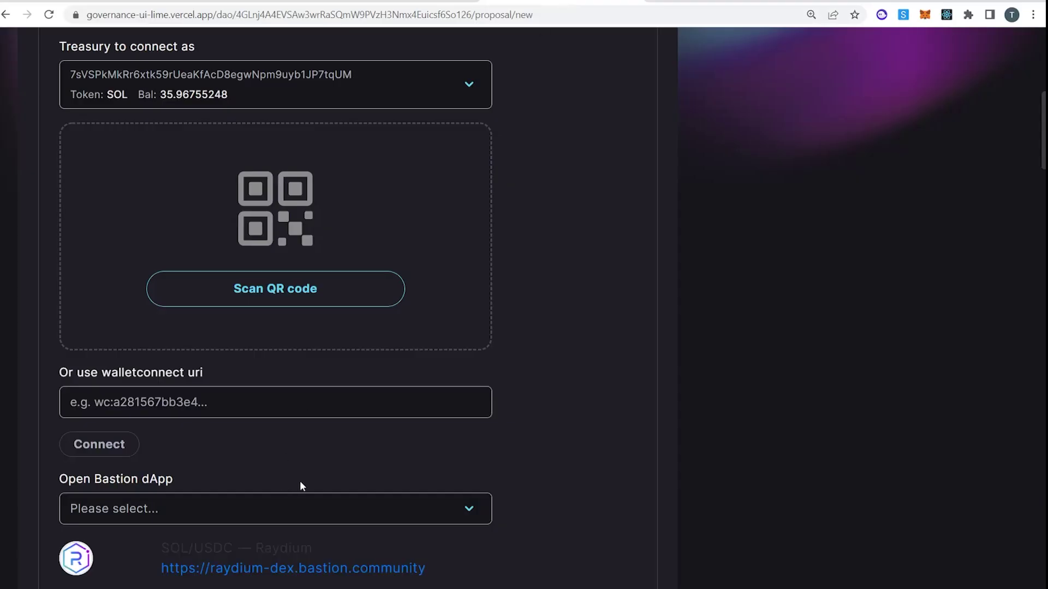
# Submit the 'Settle USDC Serum balance' proposal and approve its transactions in the wallet.
pyautogui.scroll(-8, 559, 358)
pyautogui.scroll(-20, 574, 300)
pyautogui.middleClick(695, 283)
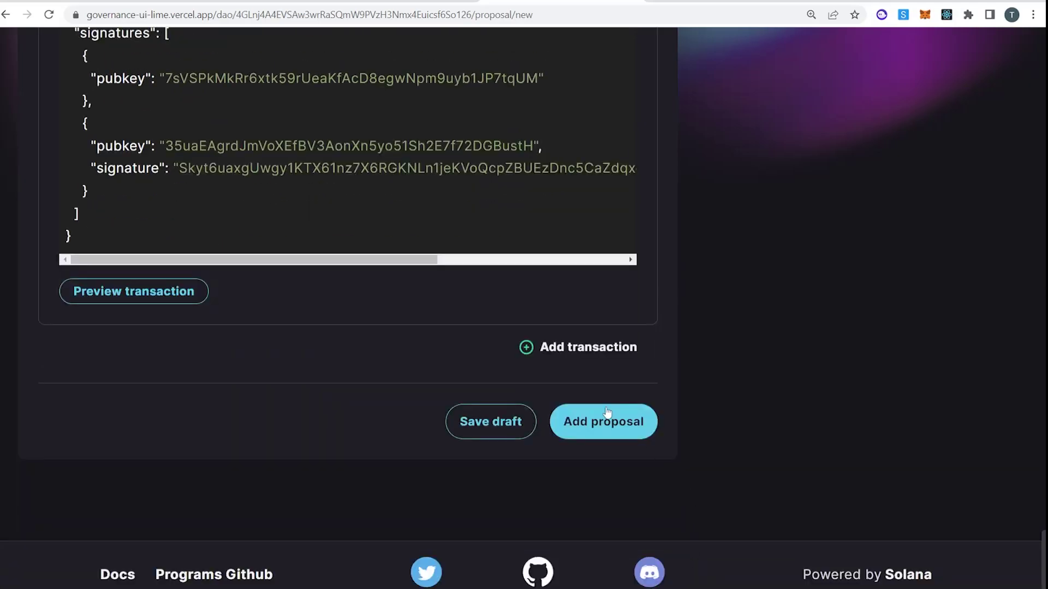
pyautogui.click(605, 422)
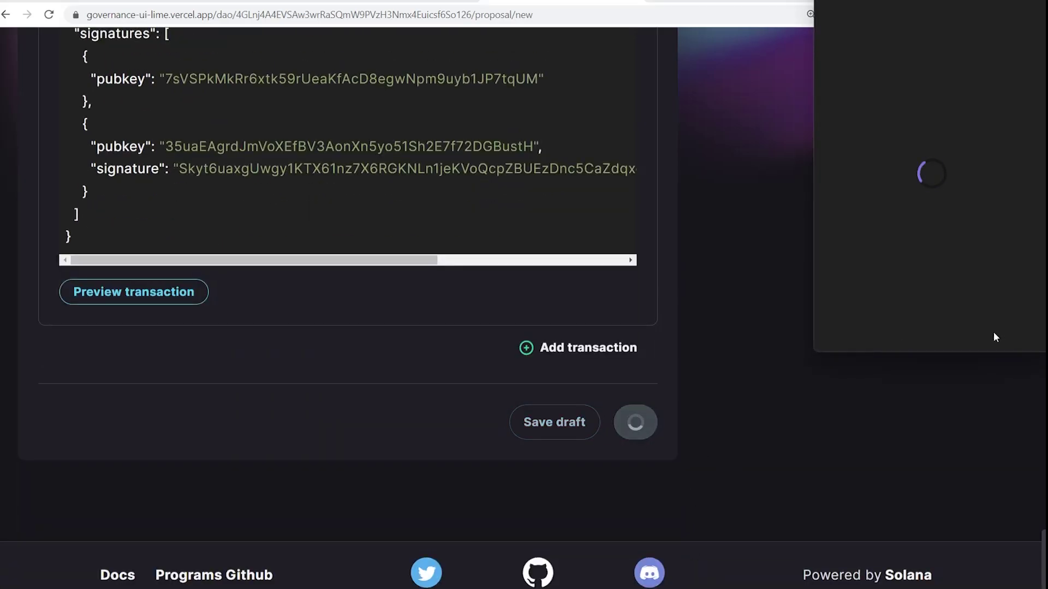
pyautogui.click(983, 329)
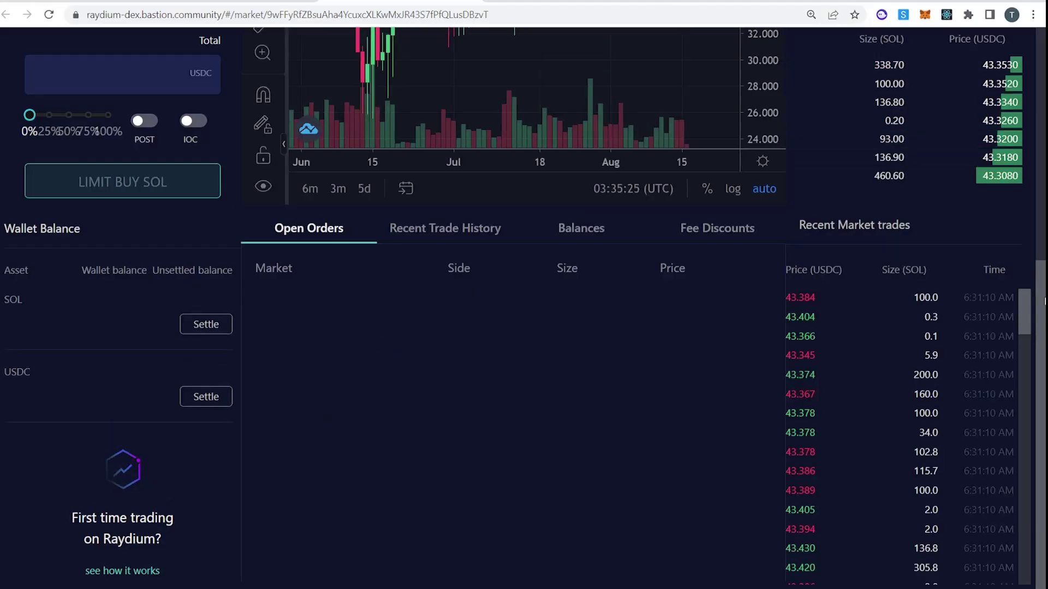
pyautogui.scroll(-2, 496, 133)
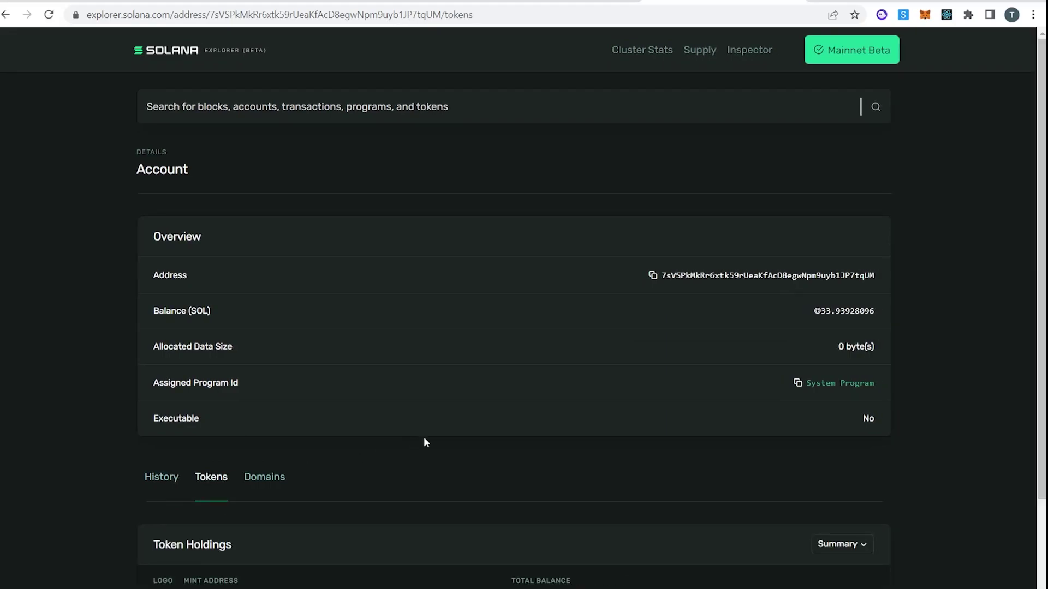
# Check the treasury's 86.66212 USDC and SOL balances on the Explorer Tokens tab.
pyautogui.scroll(-2, 424, 437)
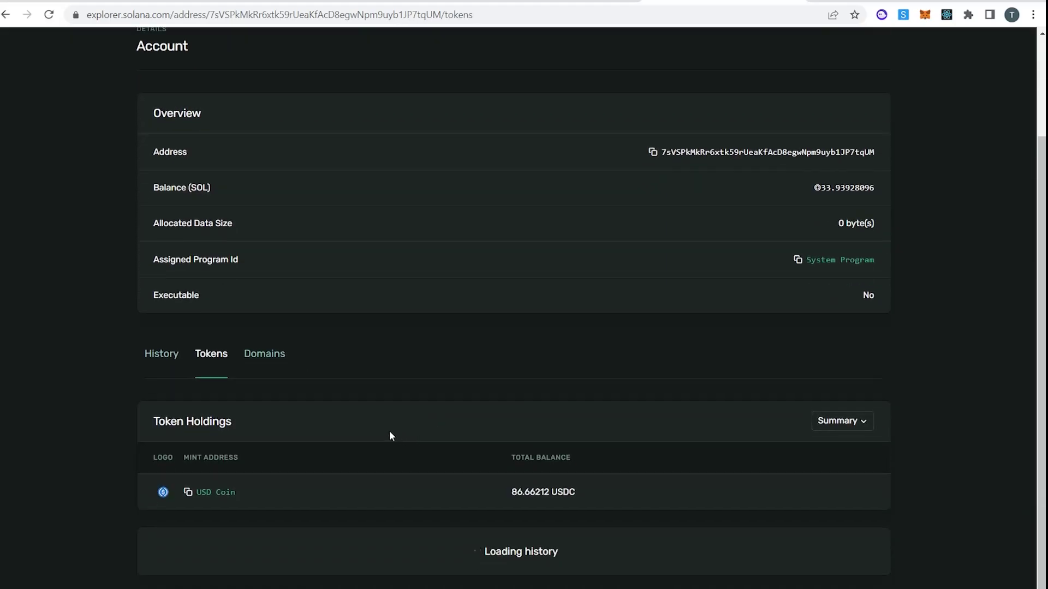
pyautogui.moveTo(240, 492); pyautogui.dragTo(194, 492)
pyautogui.click(510, 487)
pyautogui.doubleClick(511, 487)
pyautogui.click(811, 180)
pyautogui.moveTo(819, 187); pyautogui.dragTo(826, 187)
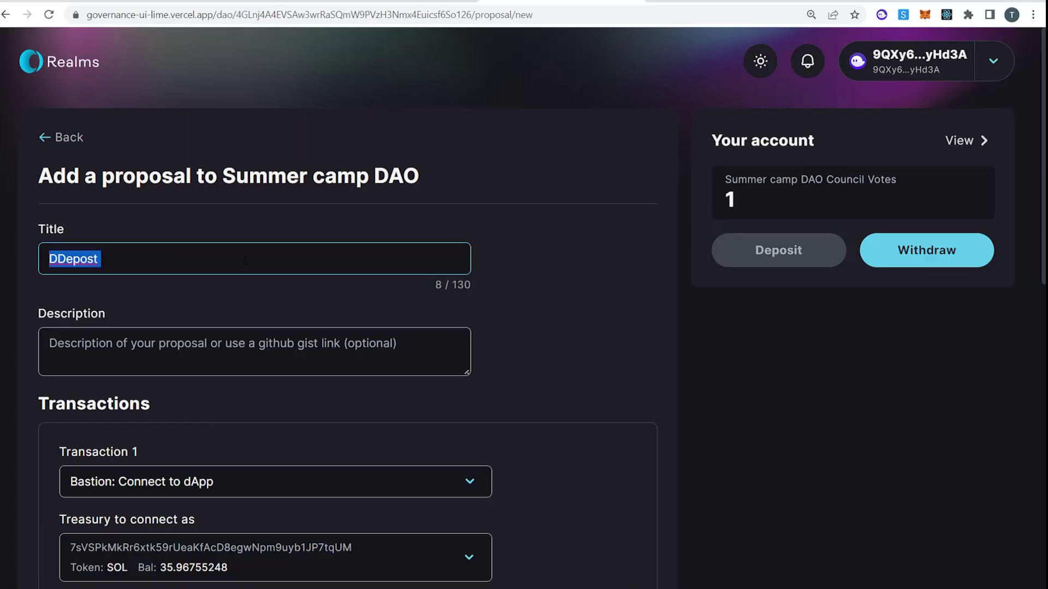
# Title the proposal 'Deposit USDC on Jet V2' and approve the Jet Protocol session.
pyautogui.write('Deposit USDC on Jet')
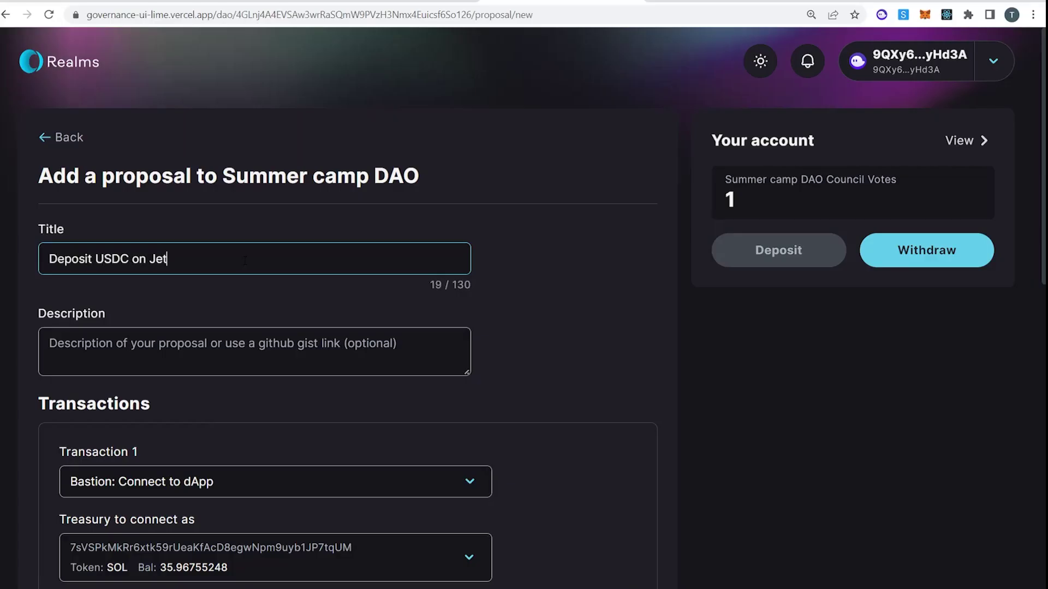
pyautogui.write(' V2')
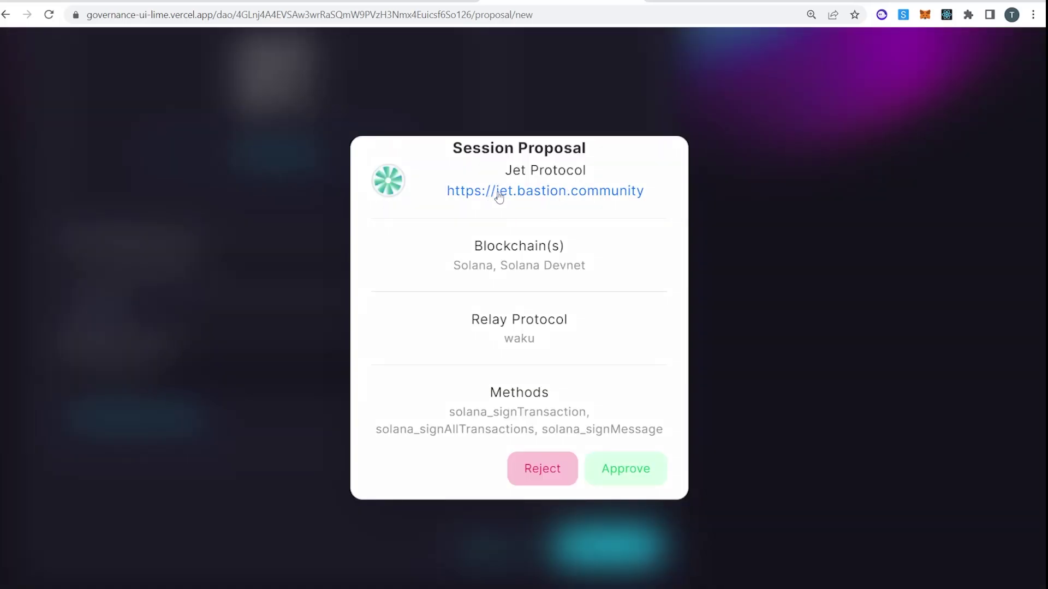
pyautogui.click(628, 469)
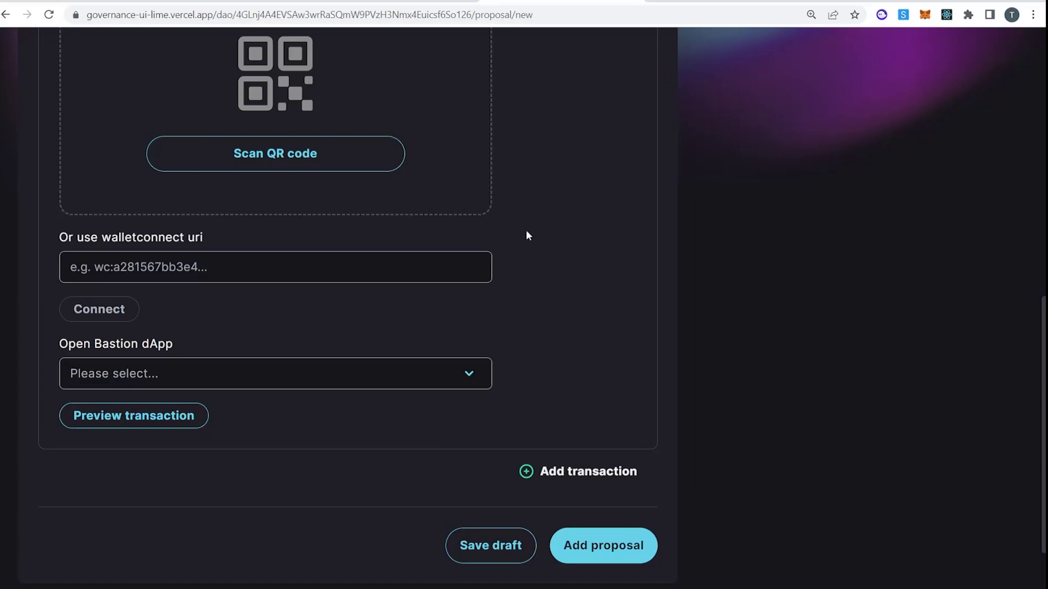
pyautogui.hotkey('ctrl', 'shift', 'Tab')
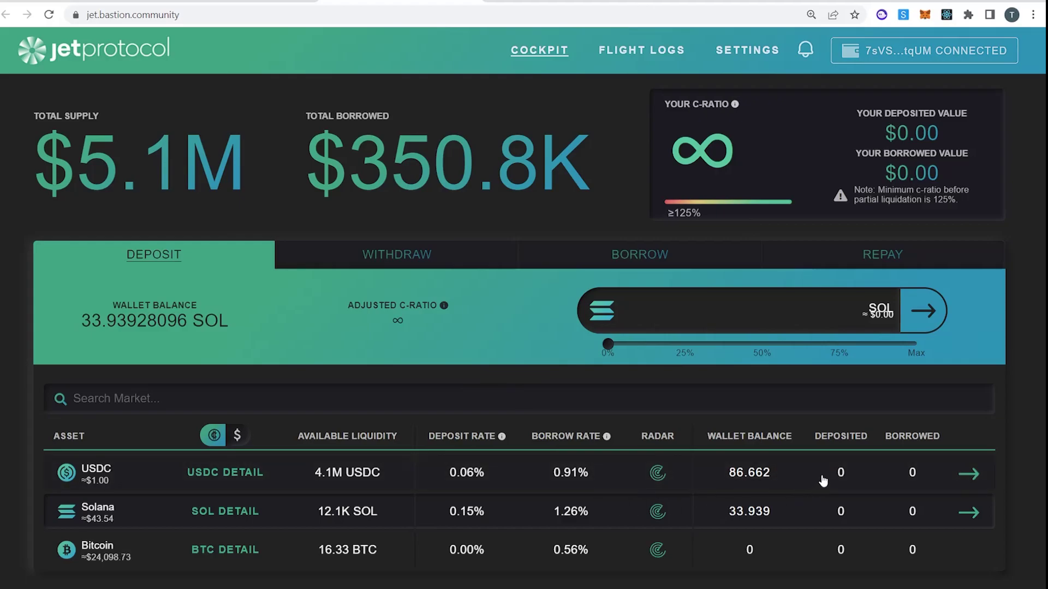
# Enter a 69 USDC deposit in Jet Protocol and submit it.
pyautogui.click(851, 489)
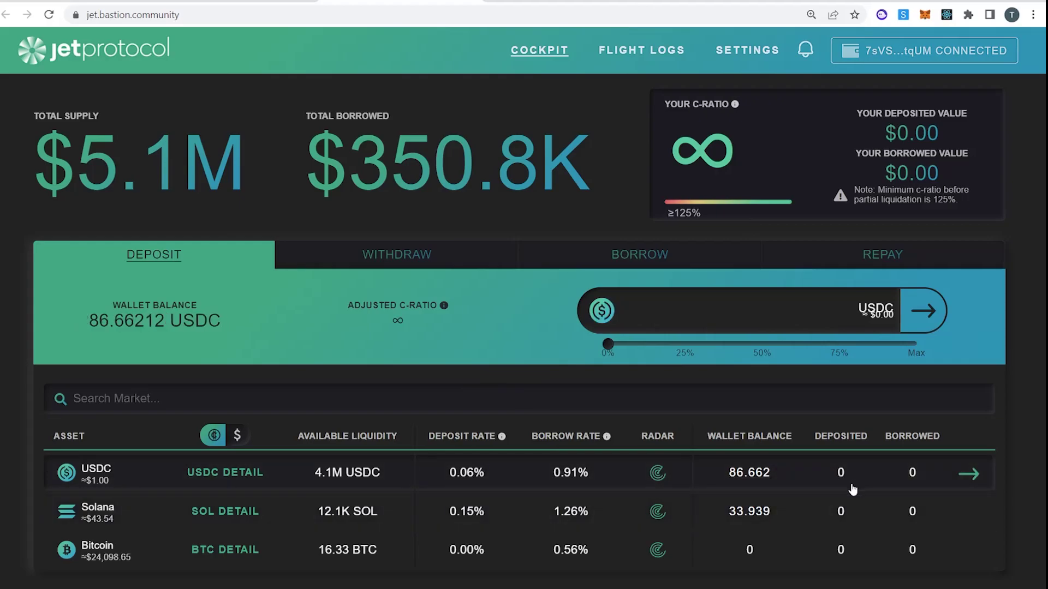
pyautogui.moveTo(609, 345); pyautogui.dragTo(849, 345)
pyautogui.moveTo(721, 310); pyautogui.dragTo(507, 304)
pyautogui.write('69')
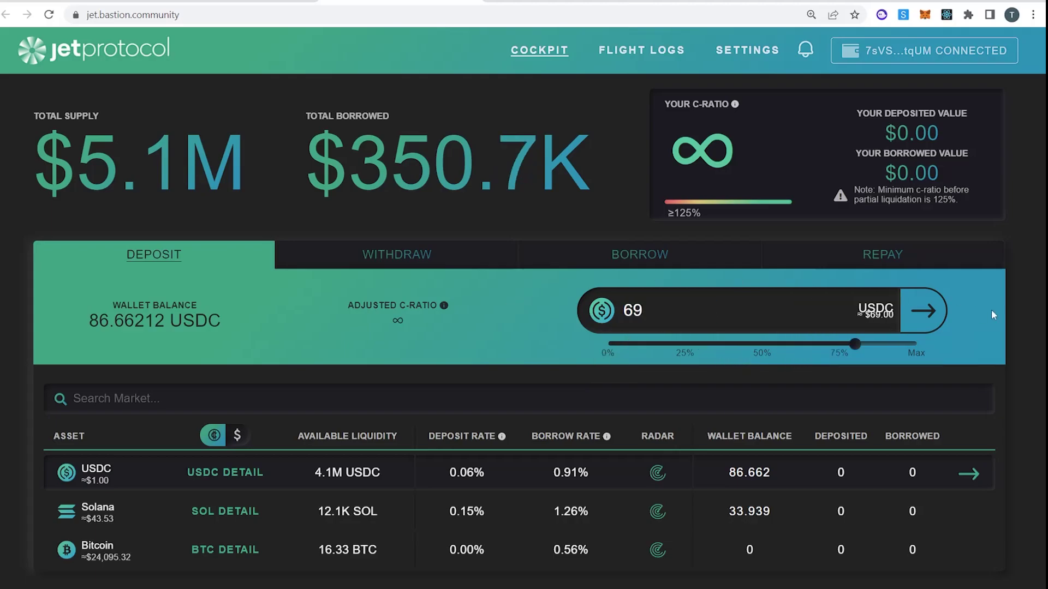
pyautogui.click(927, 312)
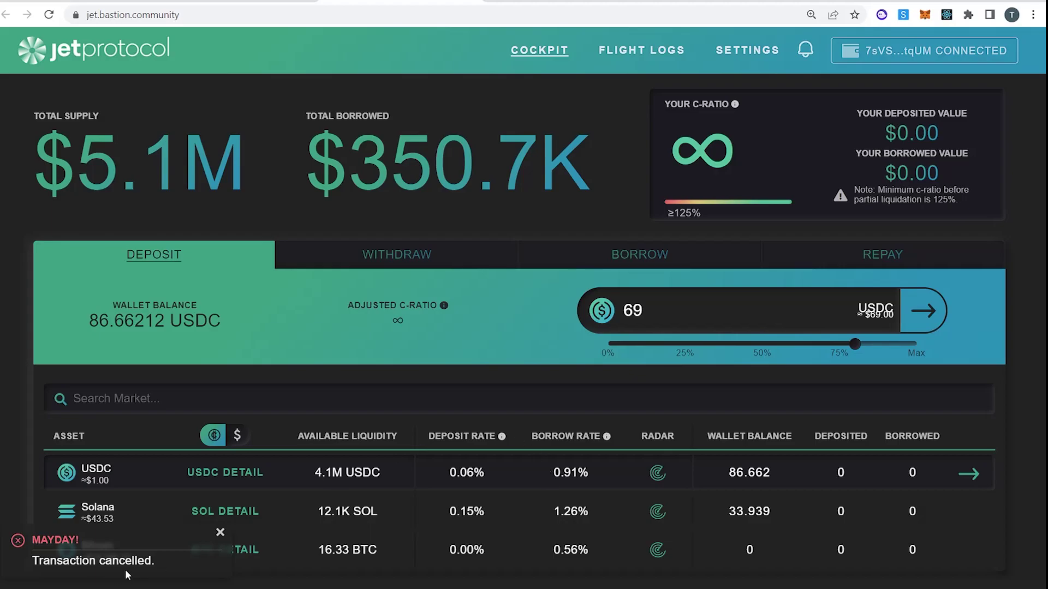
# Review the captured Jet transaction JSON in the proposal form, highlighting the Jet program id.
pyautogui.click(566, 1)
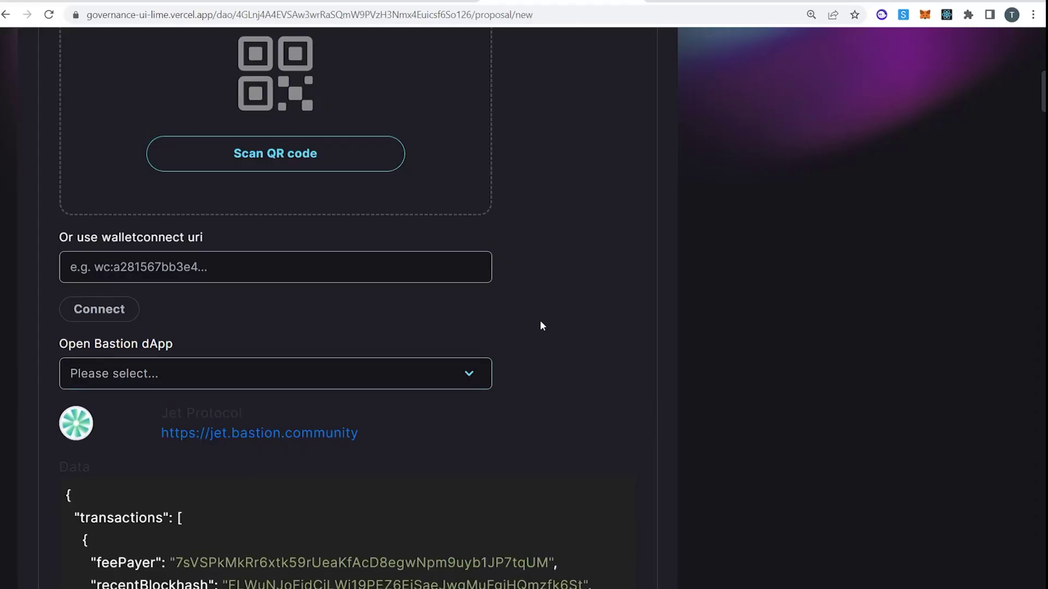
pyautogui.moveTo(1042, 88); pyautogui.dragTo(1042, 105)
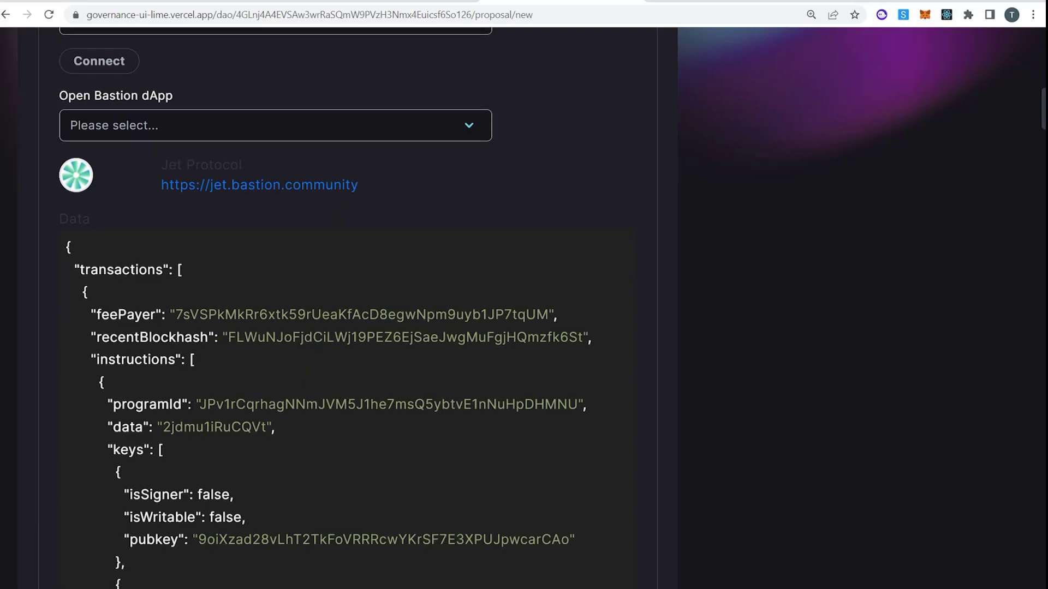
pyautogui.moveTo(198, 404); pyautogui.dragTo(224, 405)
pyautogui.click(623, 355)
pyautogui.moveTo(1042, 113); pyautogui.dragTo(1042, 492)
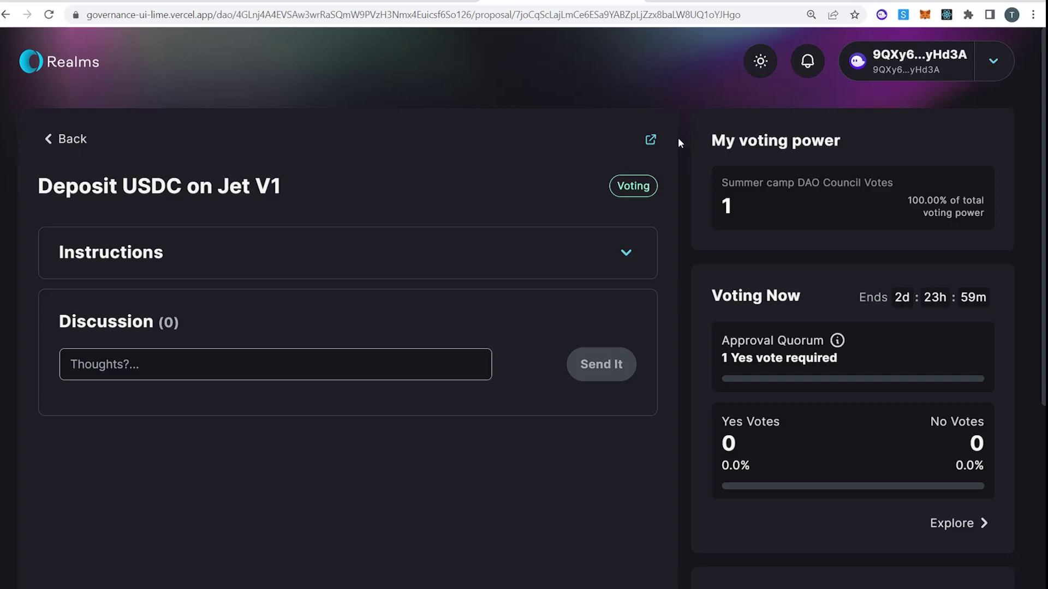
# Vote Yes on 'Deposit USDC on Jet V1', approve it in the wallet, and execute it.
pyautogui.scroll(-4, 685, 281)
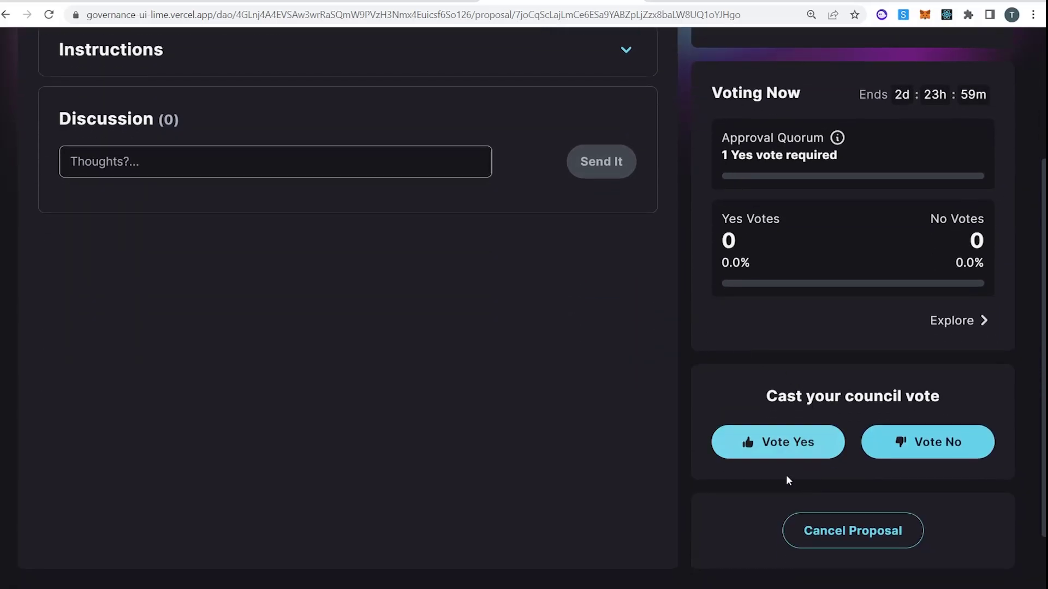
pyautogui.click(734, 447)
pyautogui.click(595, 377)
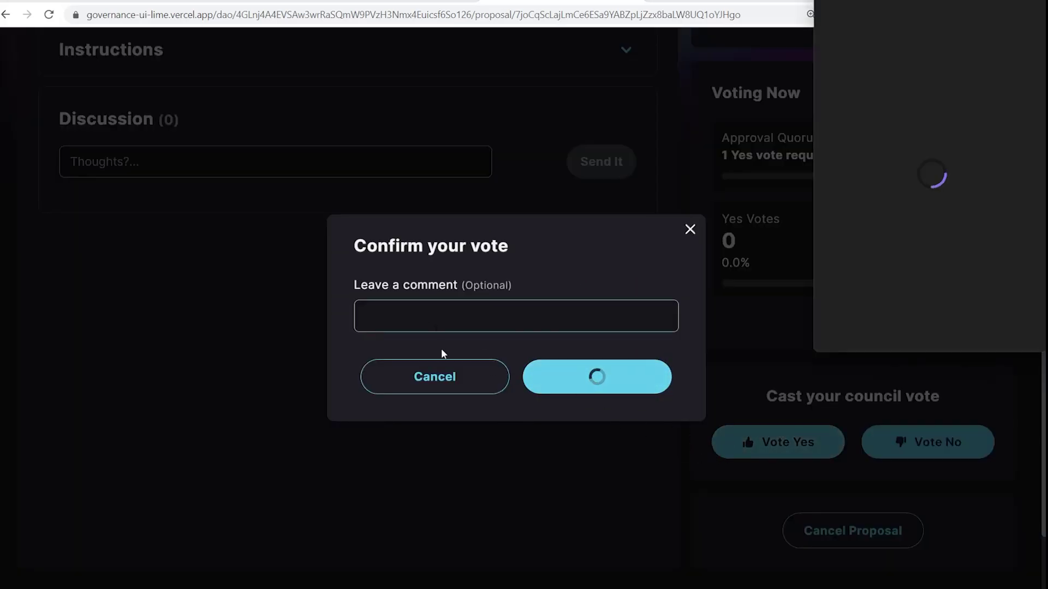
pyautogui.click(995, 337)
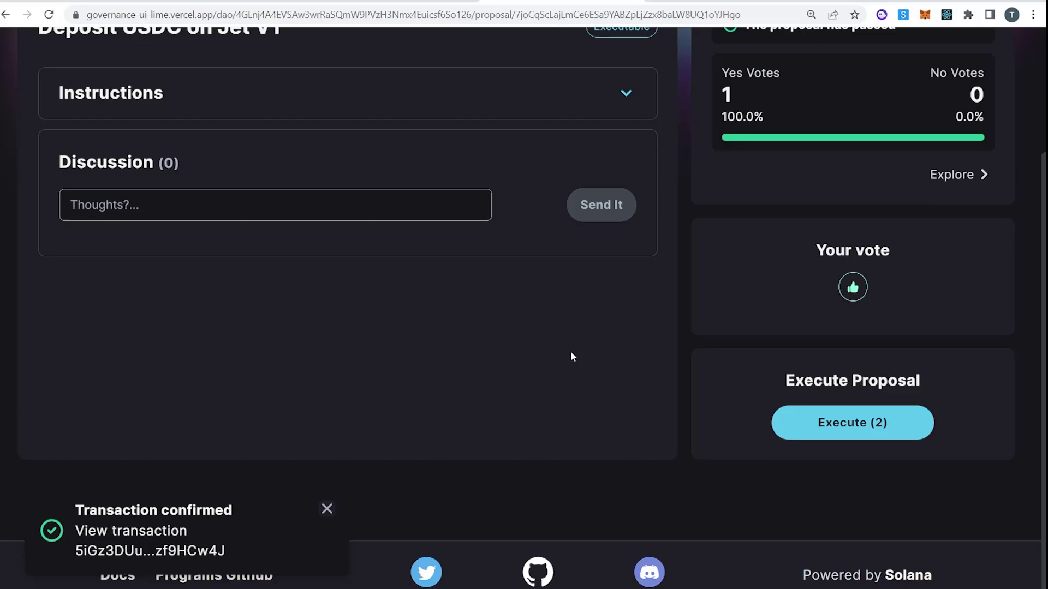
pyautogui.click(801, 421)
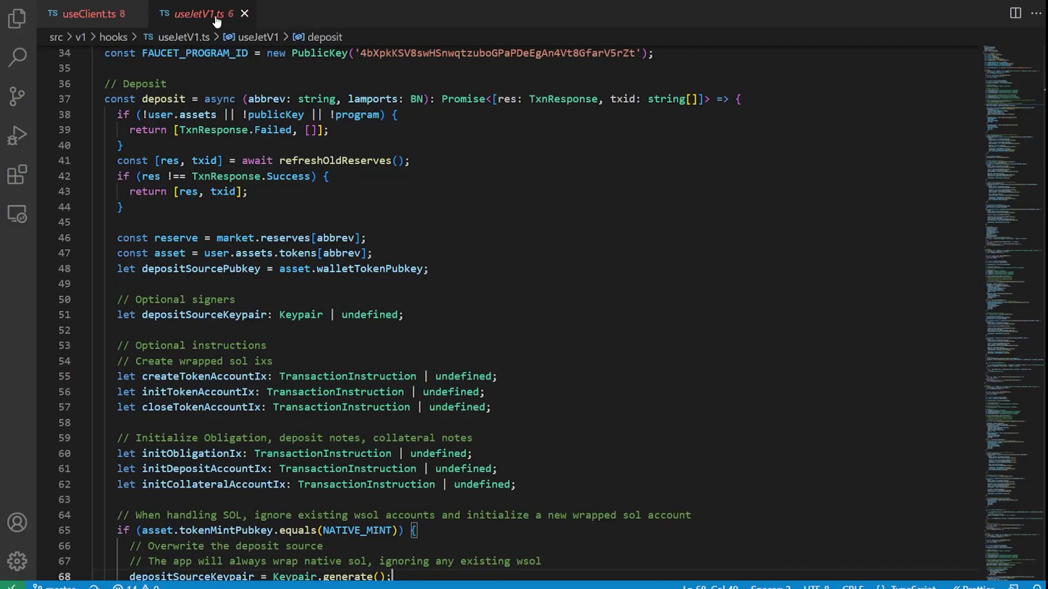
# Pin useJetV1.ts and inspect depositSourcePubkey and depositSourceKeypair in the wrapped SOL code.
pyautogui.doubleClick(216, 16)
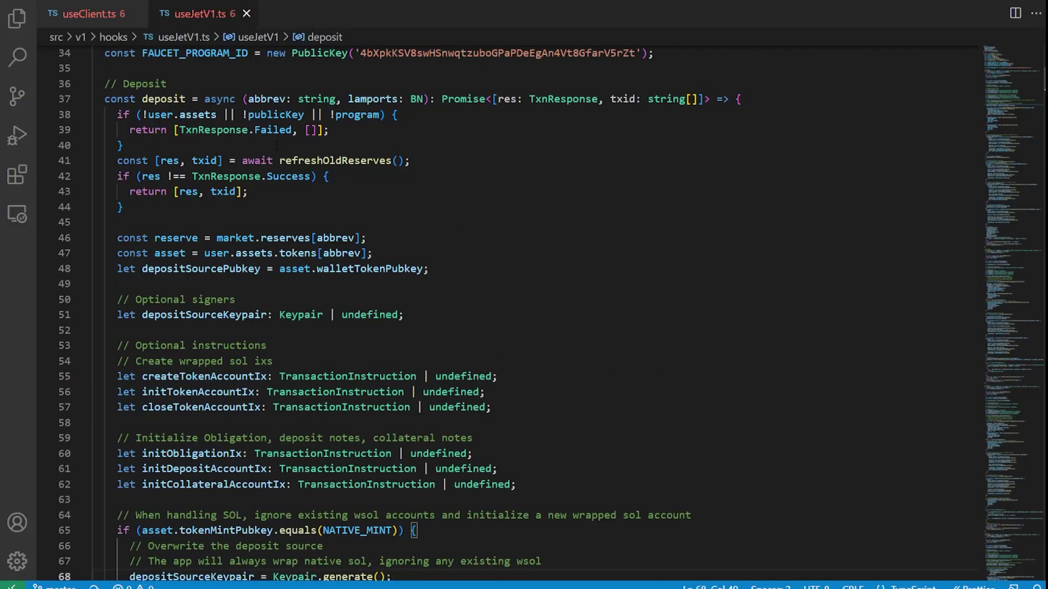
pyautogui.scroll(-8, 452, 249)
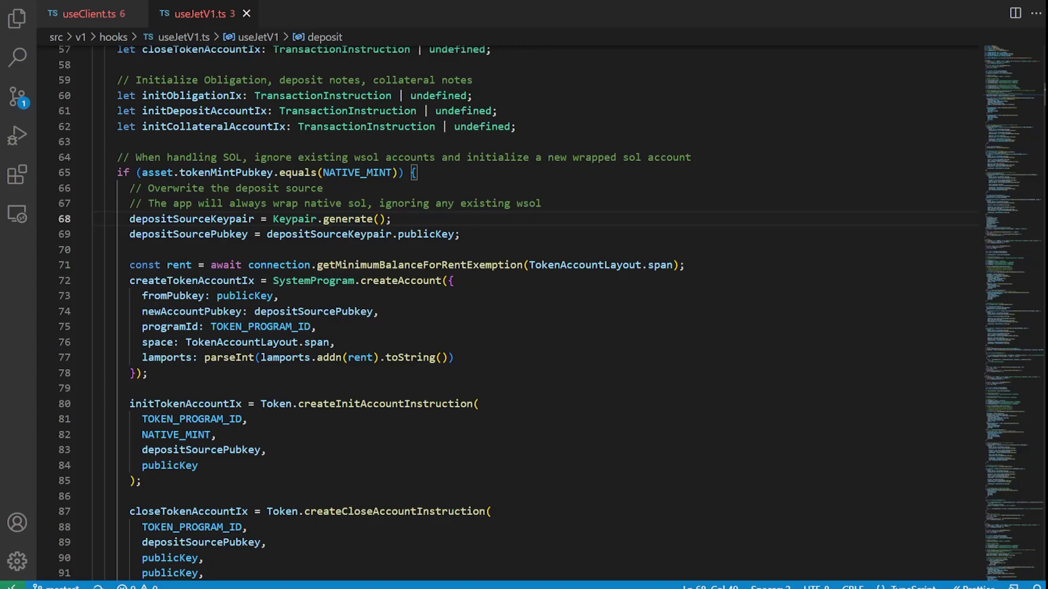
pyautogui.click(217, 234)
pyautogui.scroll(-1, 479, 306)
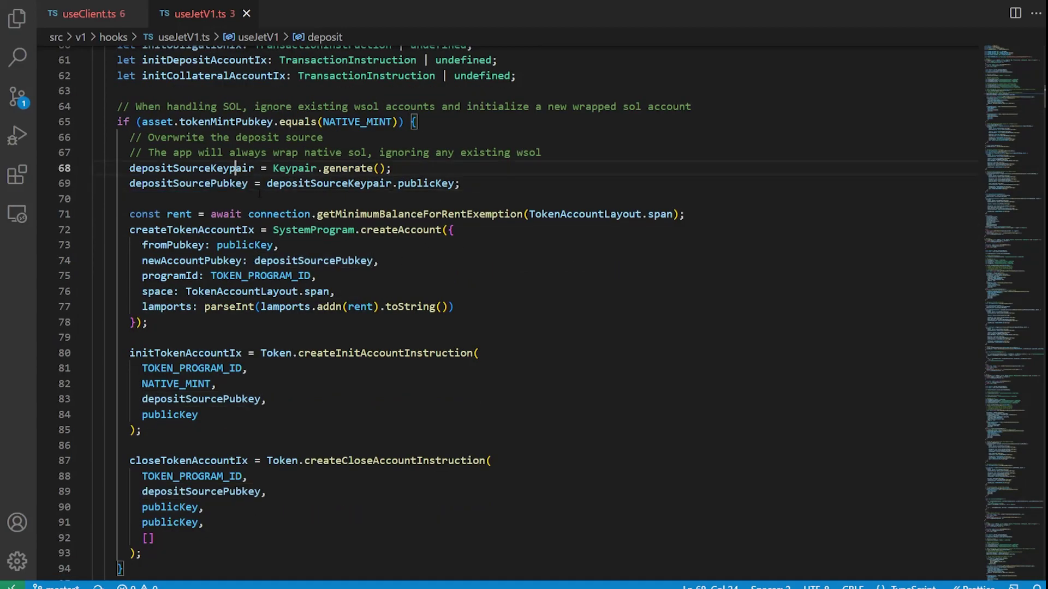
pyautogui.click(235, 168)
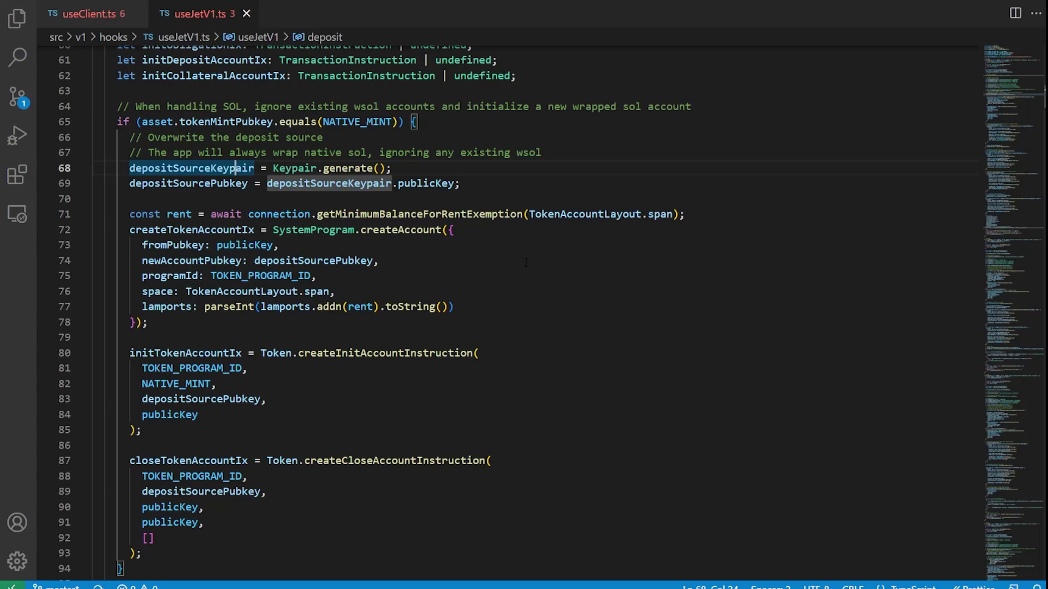
pyautogui.press('Right')
pyautogui.press('Right')
pyautogui.press('Right')
pyautogui.press('Right')
pyautogui.press('Right')
pyautogui.press('Right')
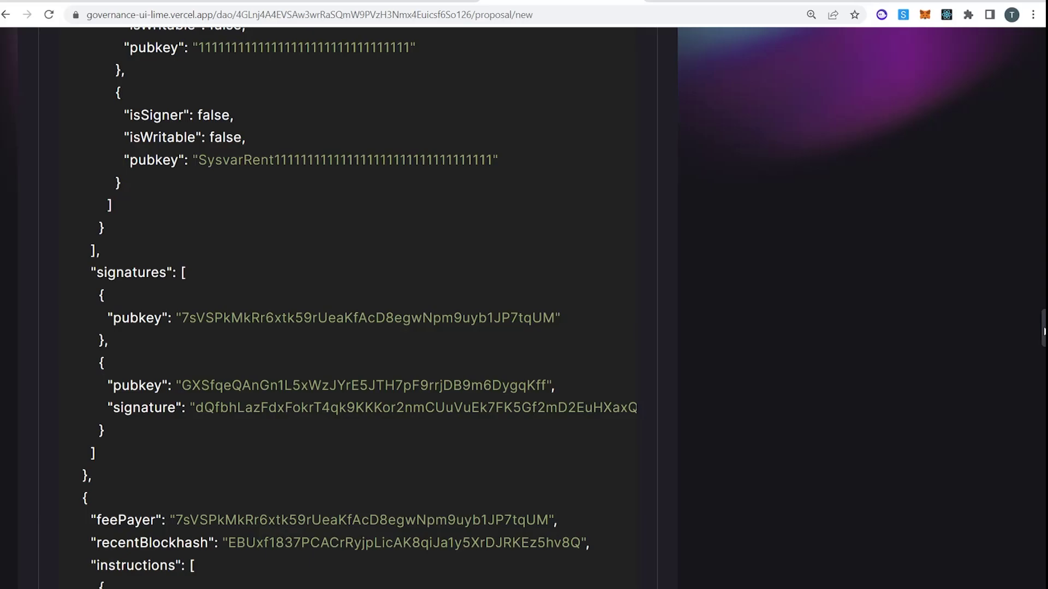
# Submit the 'Deposit SOL on Jet' proposal and approve its transactions in the wallet.
pyautogui.moveTo(1043, 331); pyautogui.dragTo(1026, 578)
pyautogui.scroll(-6, 537, 474)
pyautogui.click(599, 422)
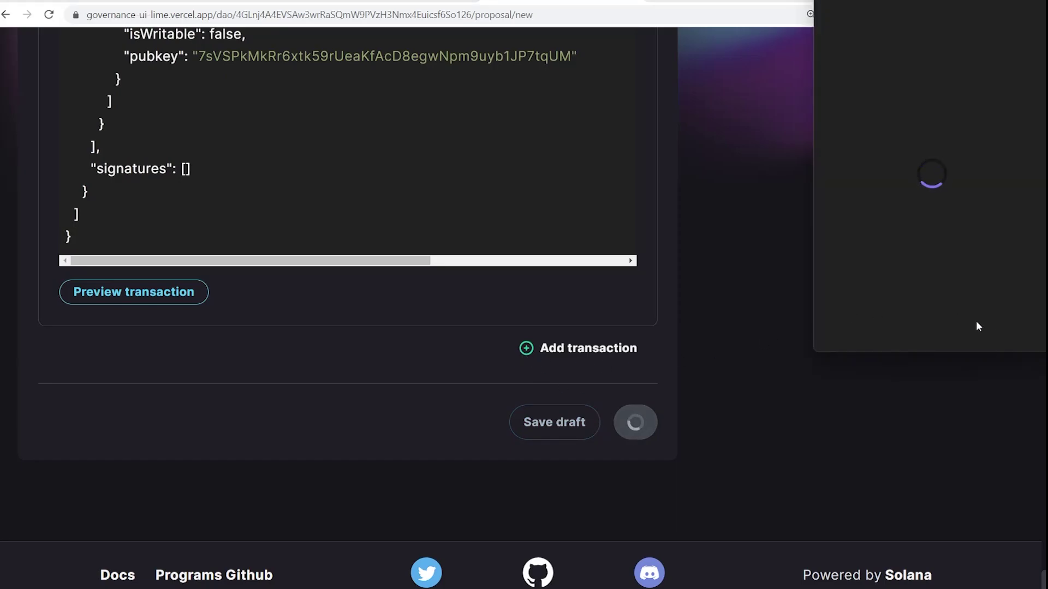
pyautogui.click(995, 328)
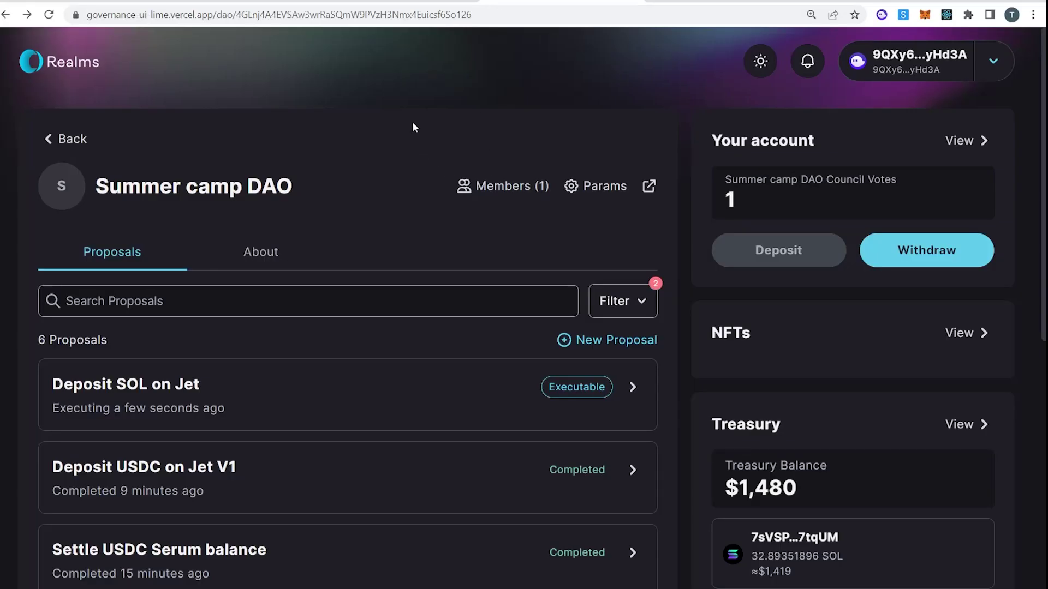
# Switch to the Bastion smart wallet browser tab.
pyautogui.click(262, 3)
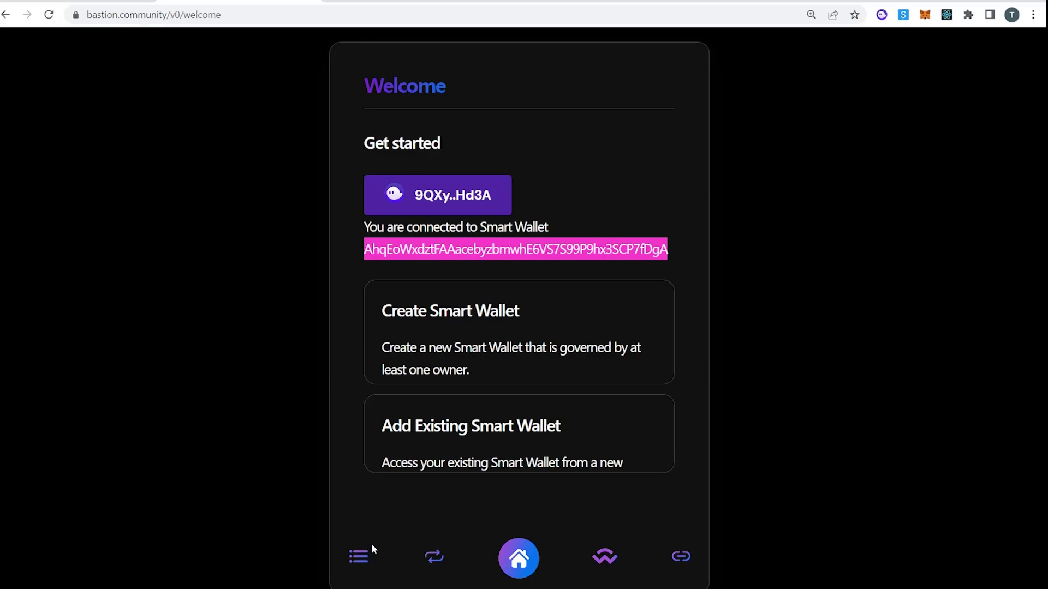
# Copy the Bastion smart wallet address.
pyautogui.click(516, 249)
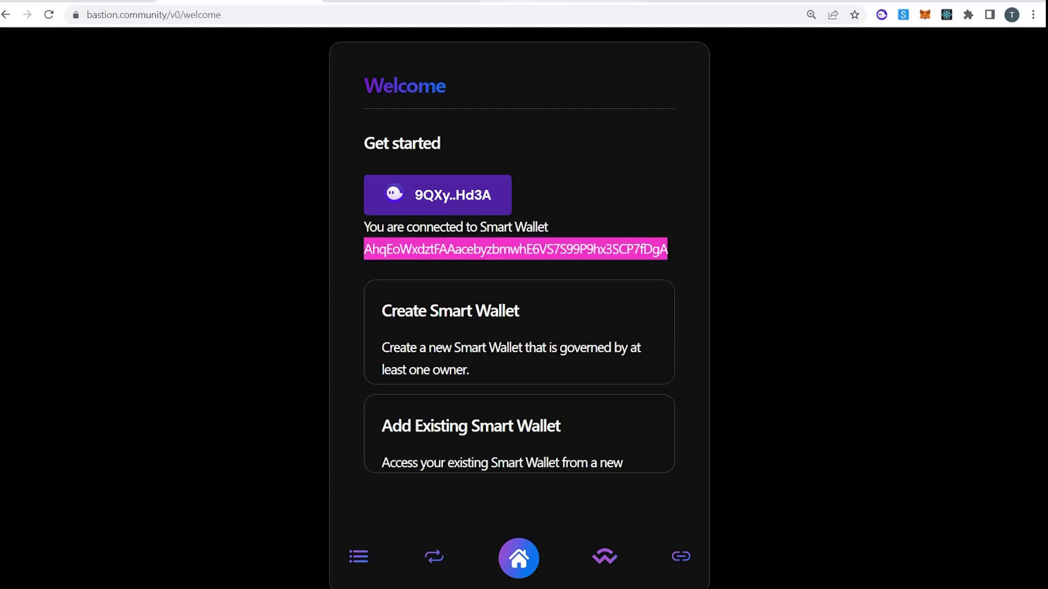